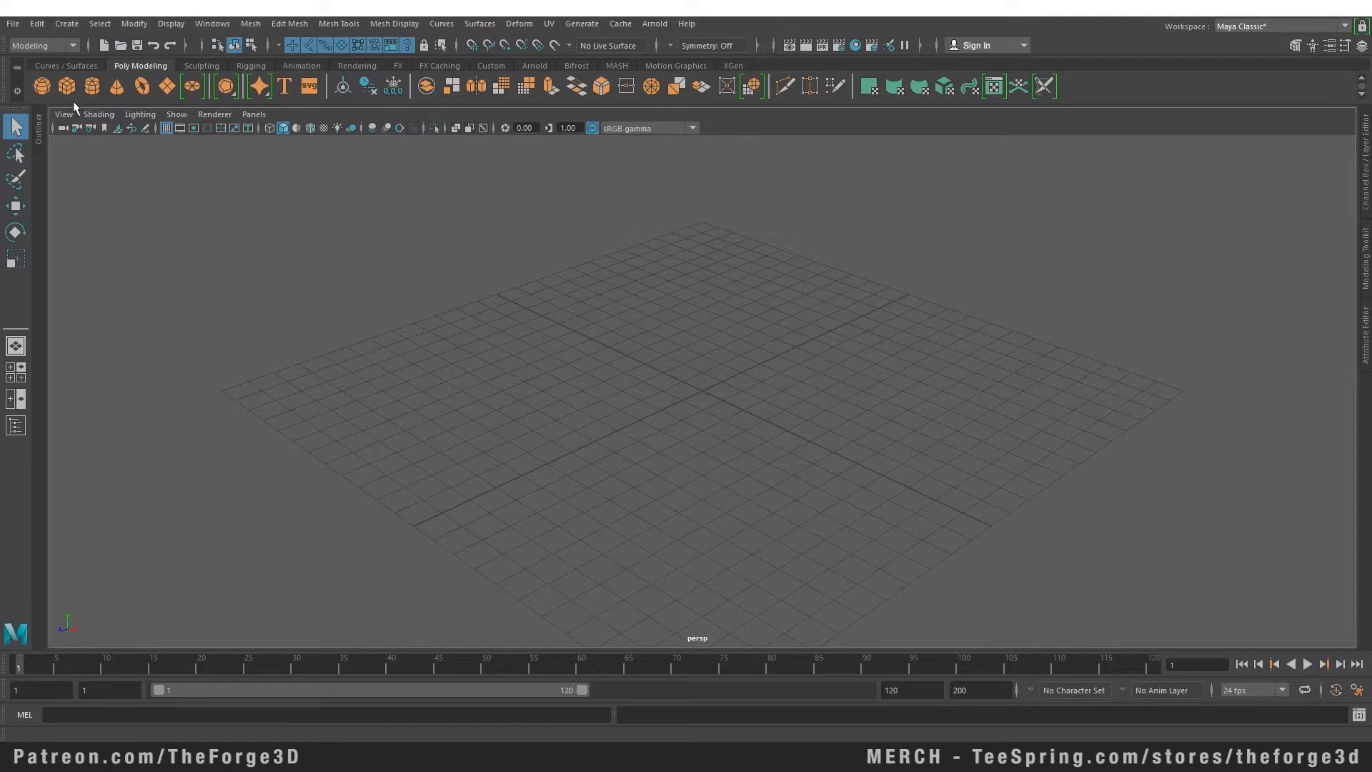
# Step: Tear off the Polygon Primitives list as a floating window over the empty viewport
pyautogui.click(75, 23)
pyautogui.click(44, 62)
pyautogui.click(66, 23)
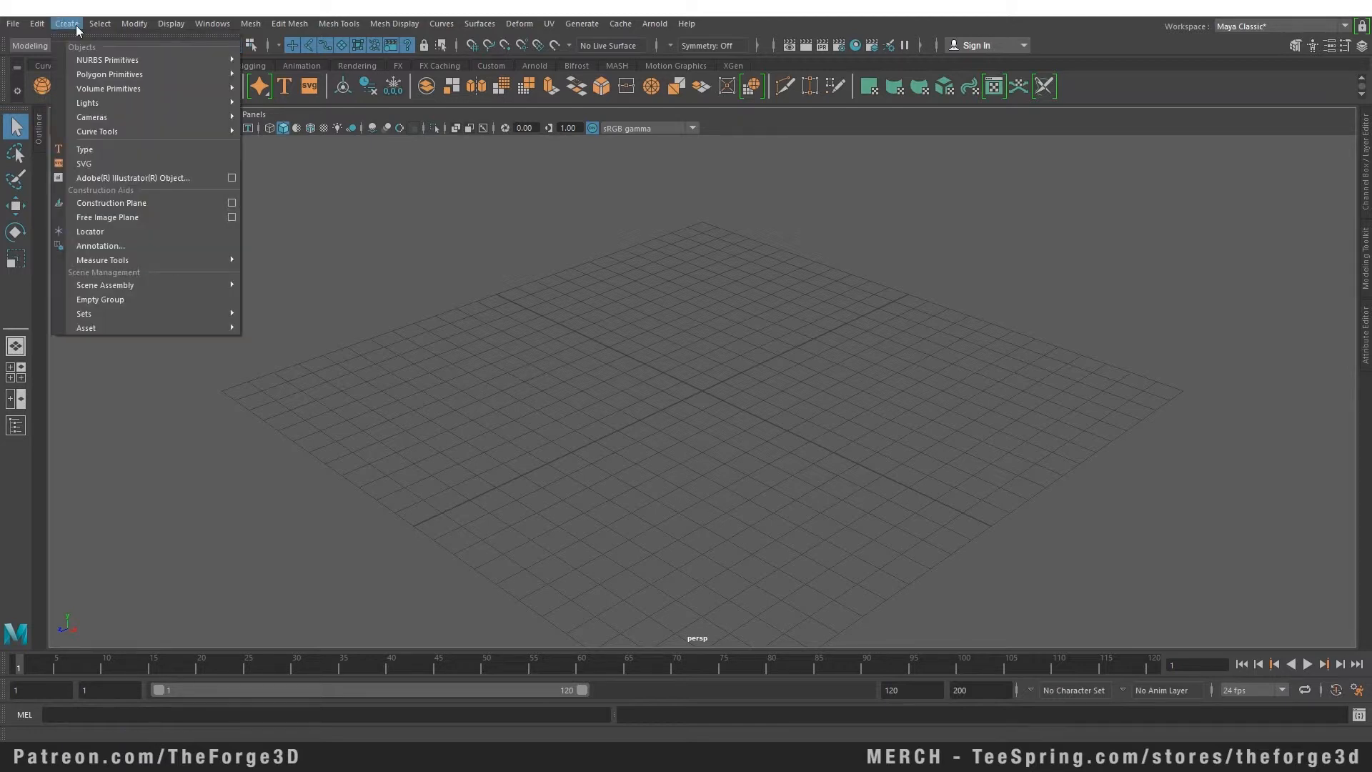
pyautogui.moveTo(157, 65)
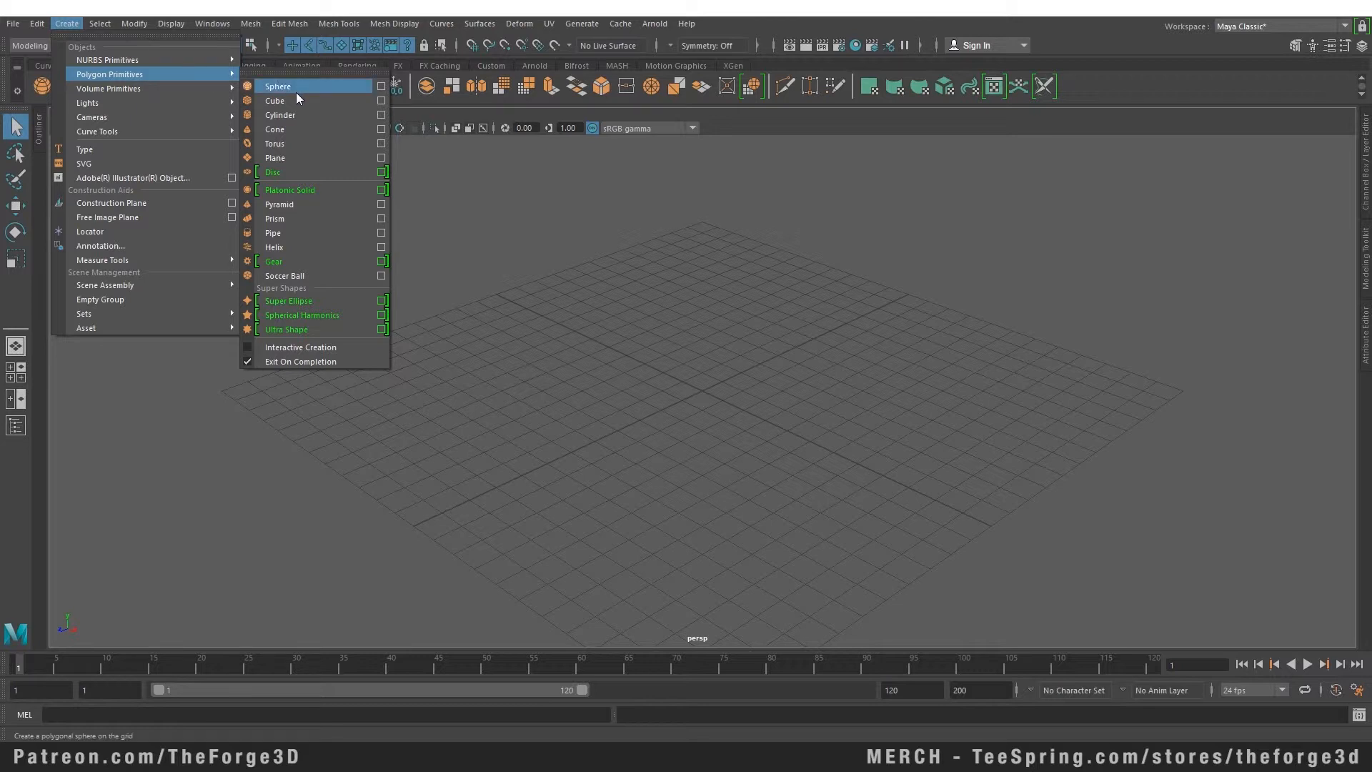
pyautogui.click(263, 71)
pyautogui.moveTo(287, 57); pyautogui.dragTo(860, 152)
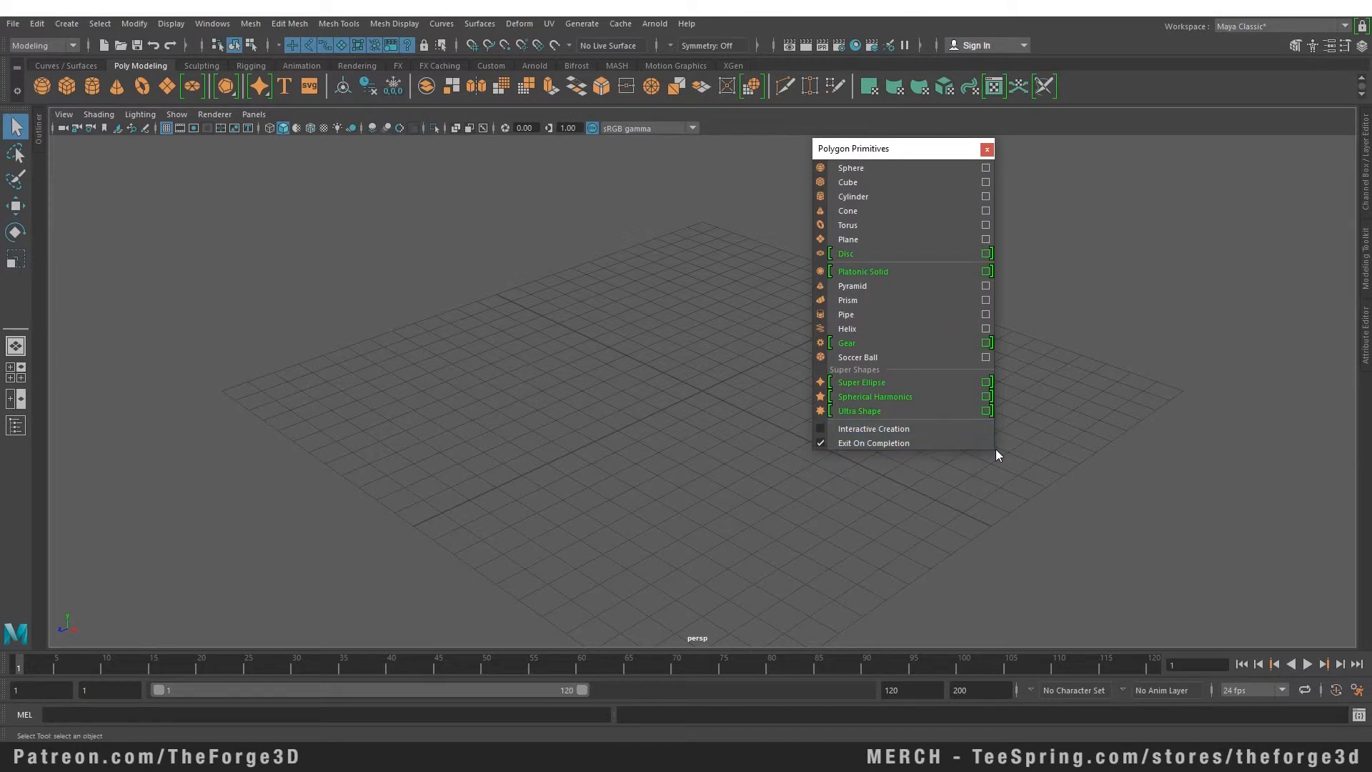
# Step: Review the polygon sphere's creation options without changing them, and create a default sphere at the grid's origin
pyautogui.click(986, 168)
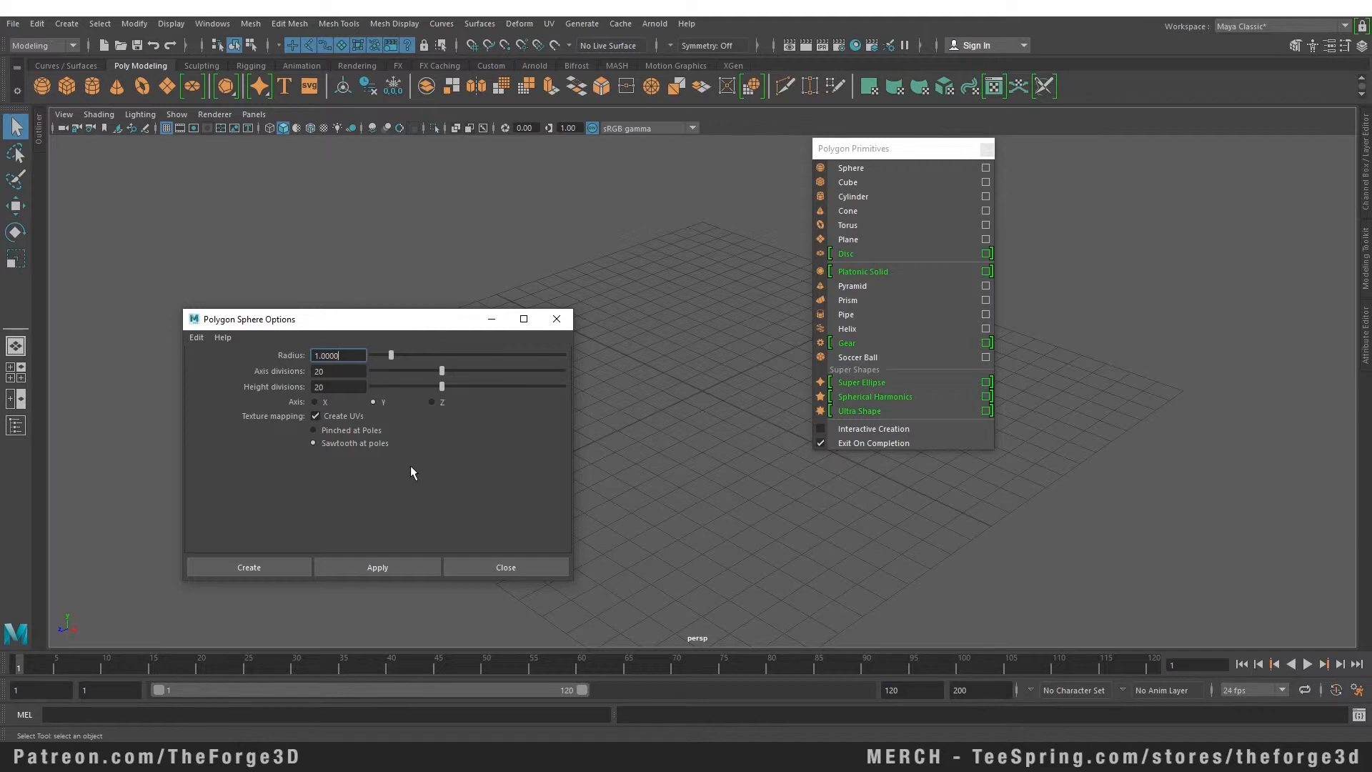
pyautogui.click(522, 565)
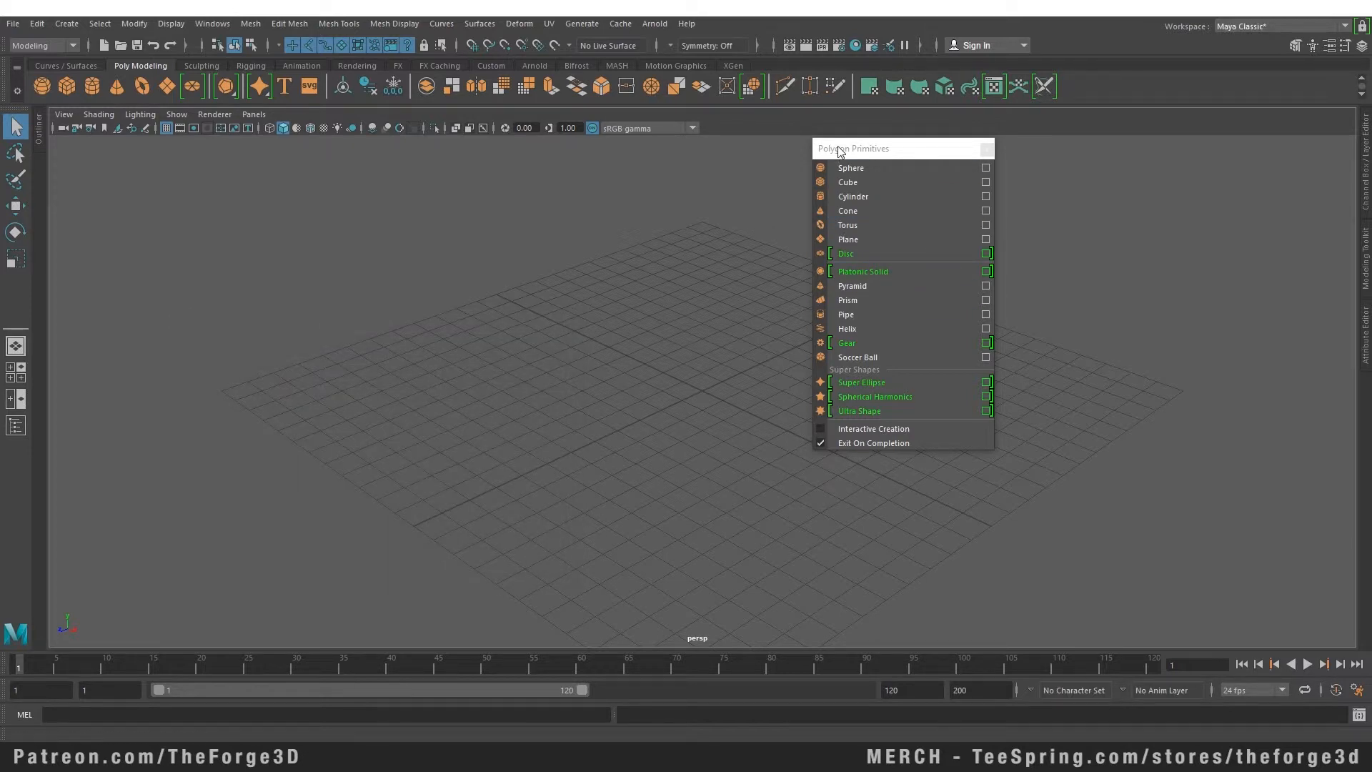
pyautogui.click(855, 171)
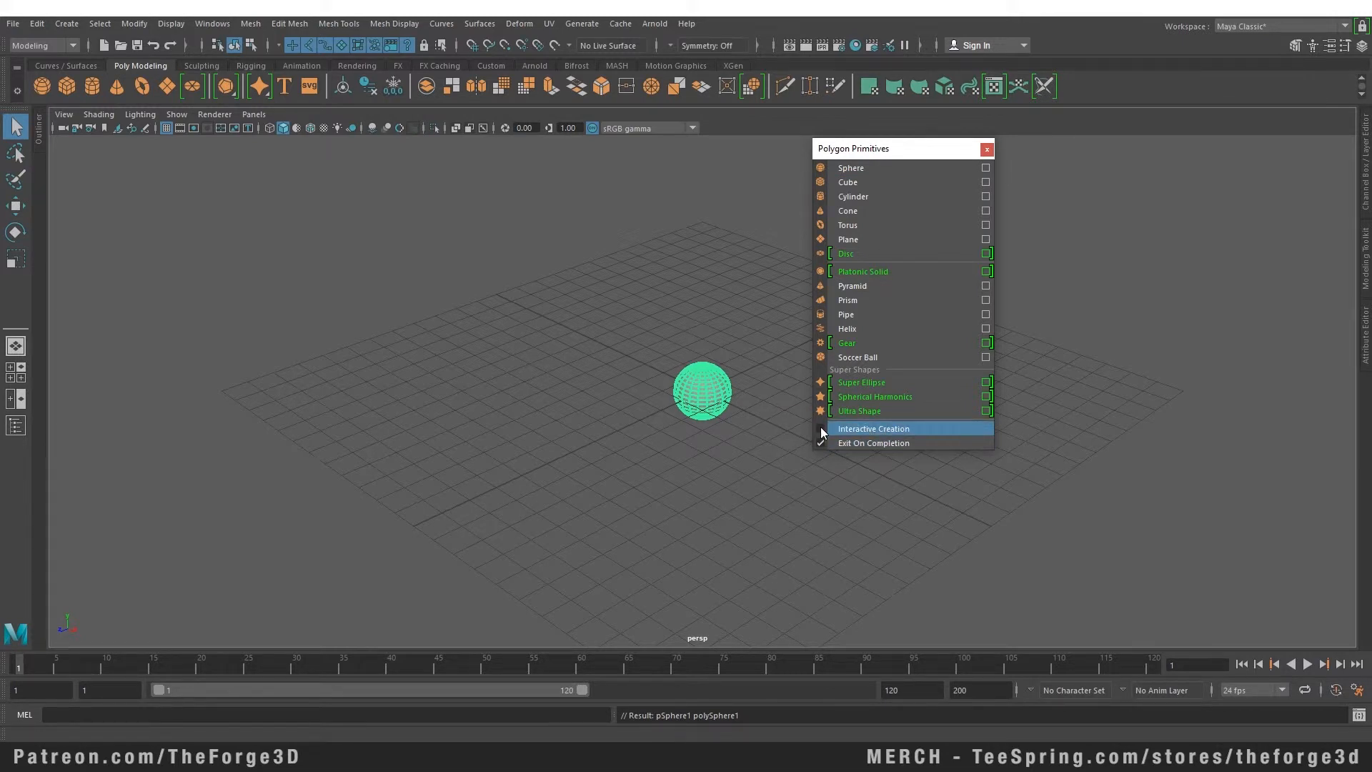
# Step: Enable Interactive Creation for polygon primitives and delete the default sphere
pyautogui.click(821, 428)
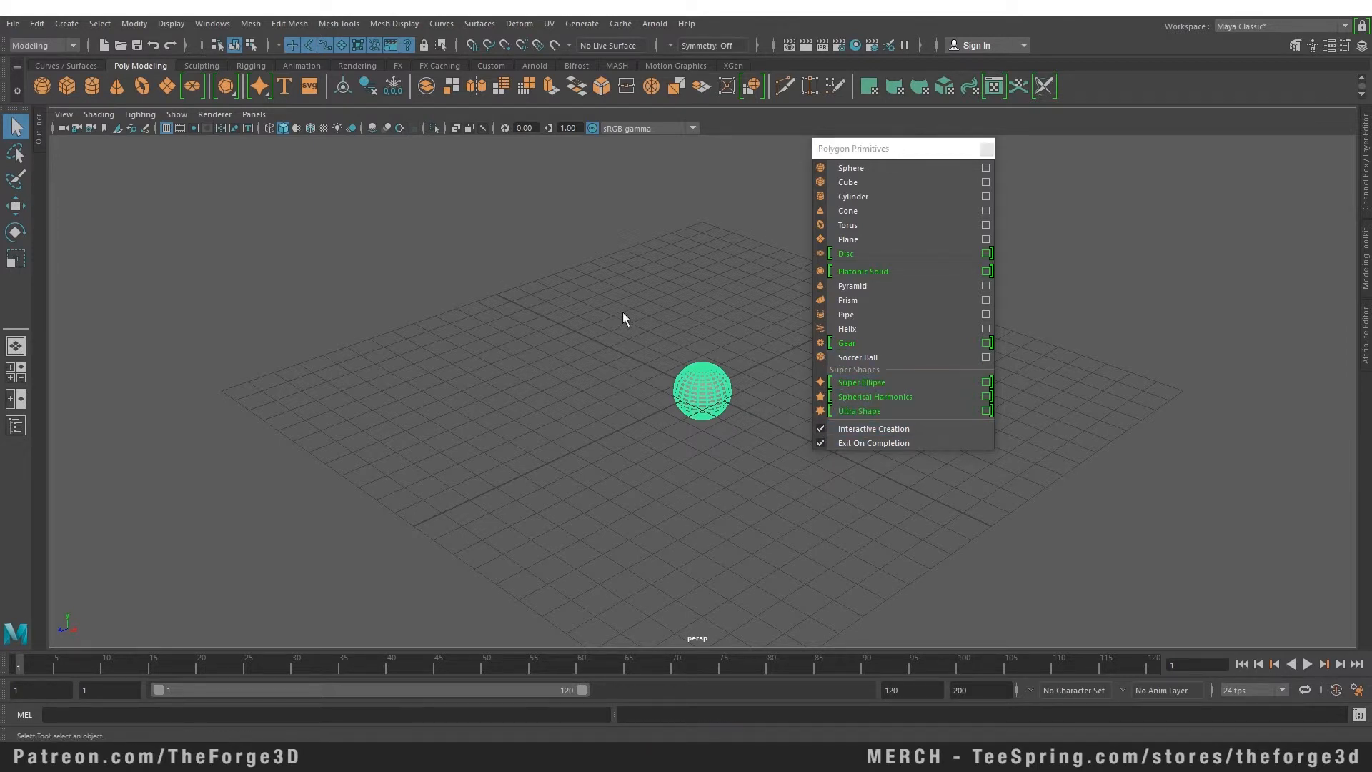
pyautogui.moveTo(608, 324); pyautogui.dragTo(753, 452)
pyautogui.press('Delete')
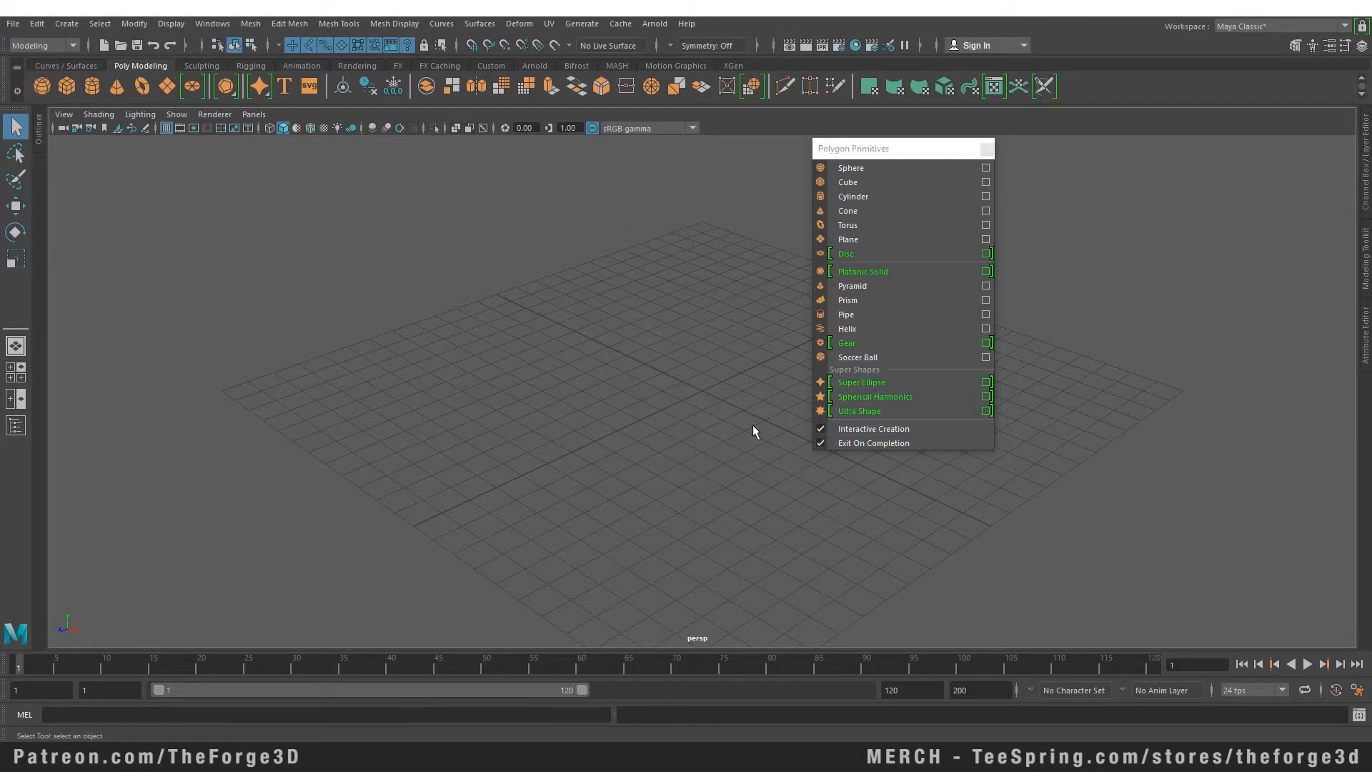
# Step: Interactively draw a large sphere on the grid with the floating primitives list moved aside, and delete the sphere
pyautogui.click(866, 169)
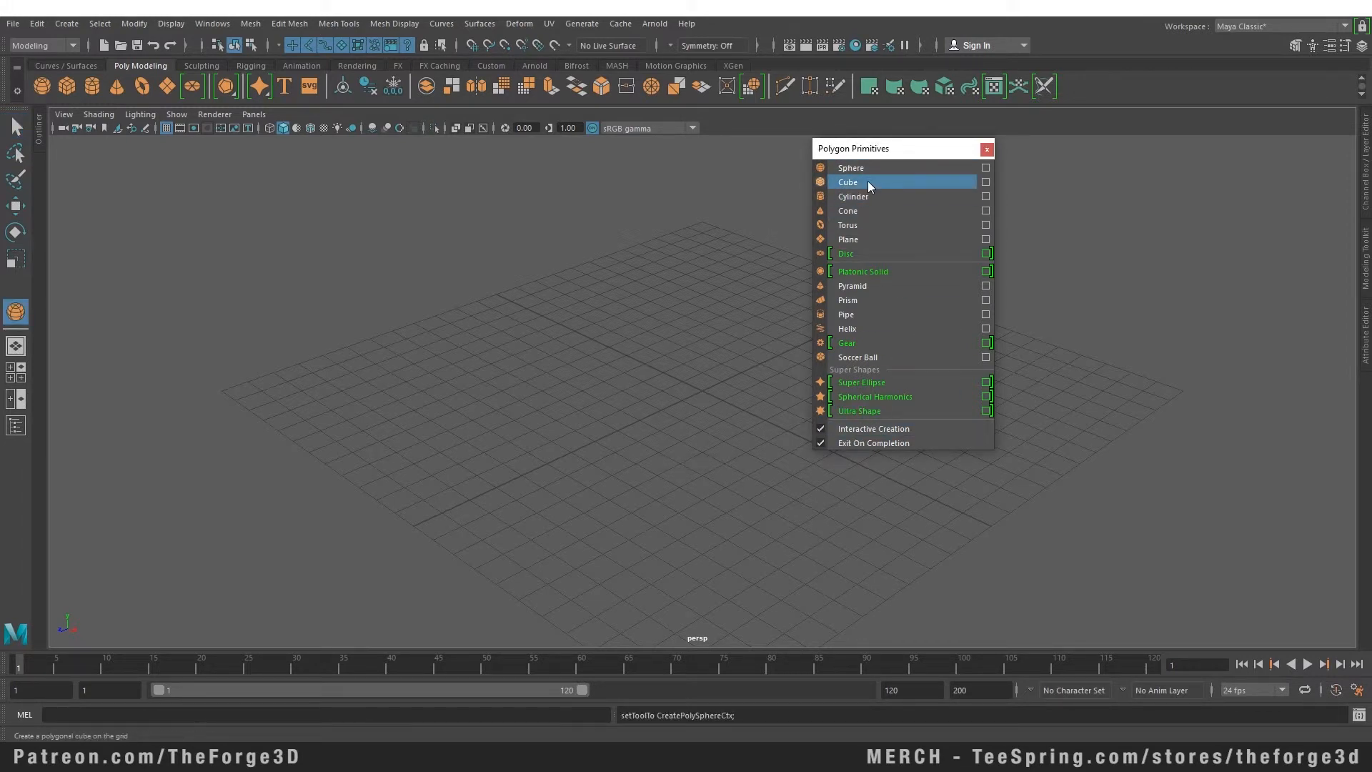
pyautogui.click(859, 169)
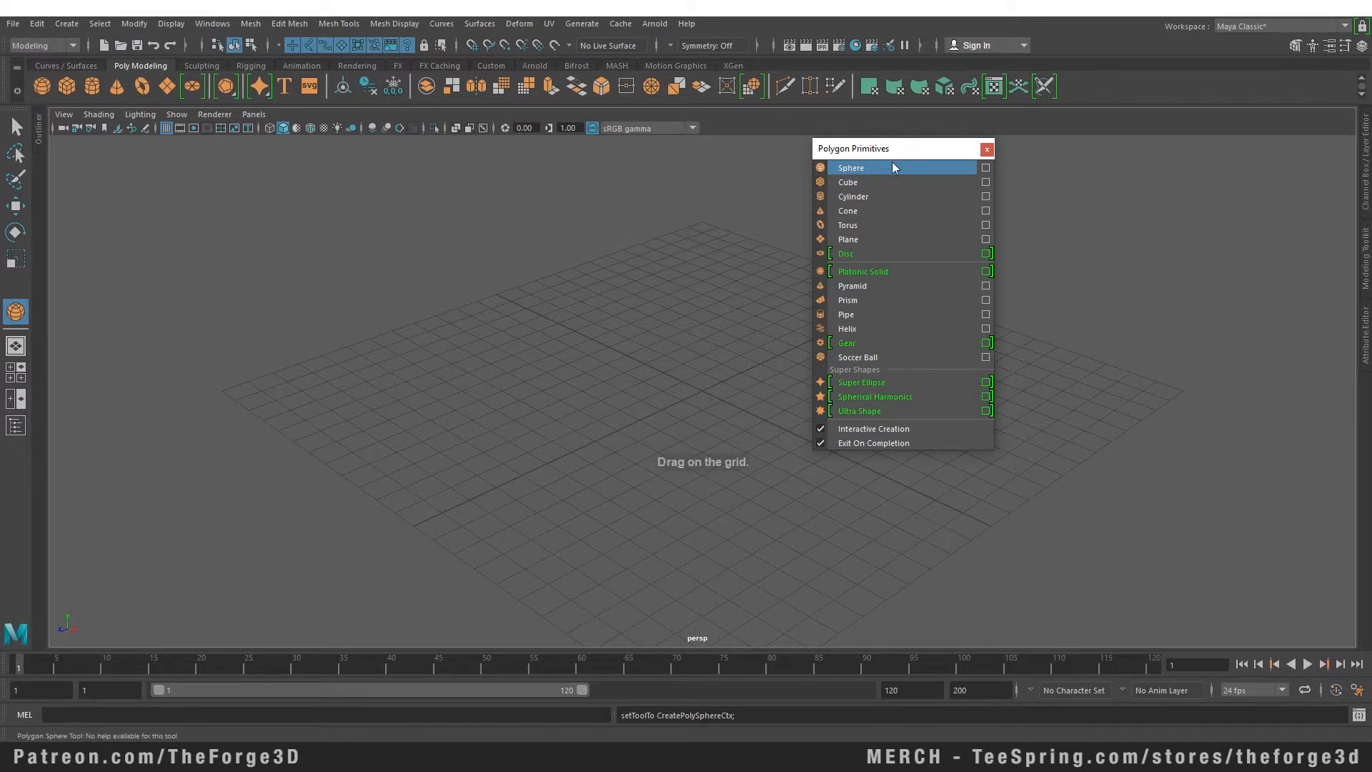
pyautogui.moveTo(887, 149); pyautogui.dragTo(1215, 237)
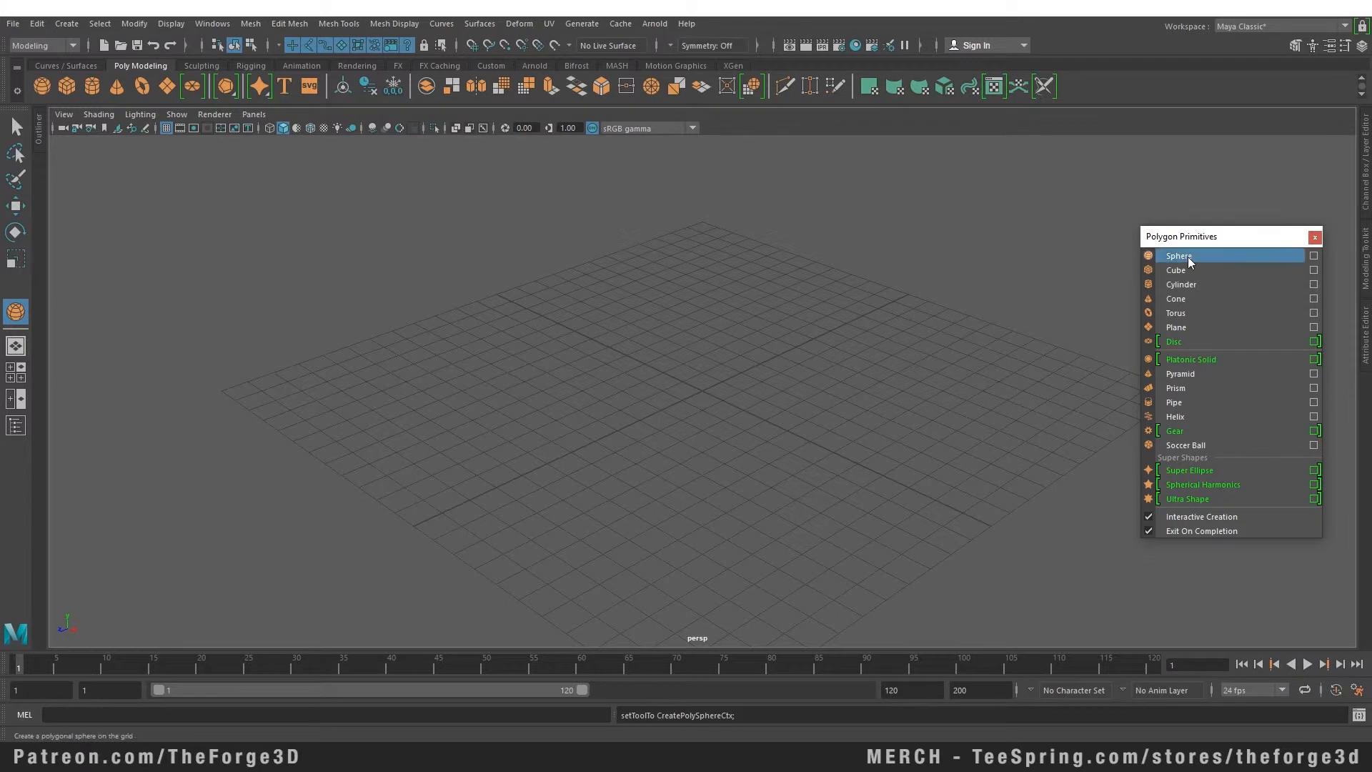
pyautogui.click(1189, 259)
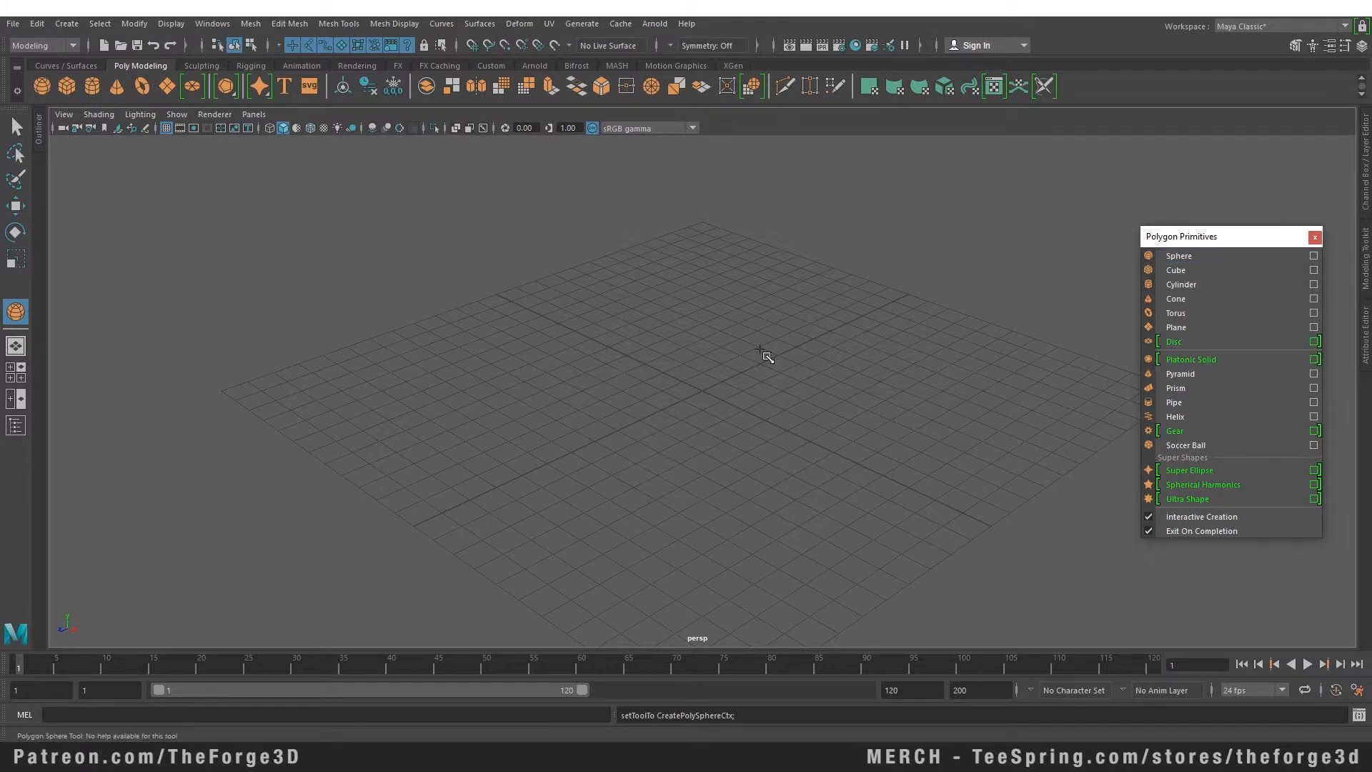
pyautogui.moveTo(647, 361); pyautogui.dragTo(744, 428)
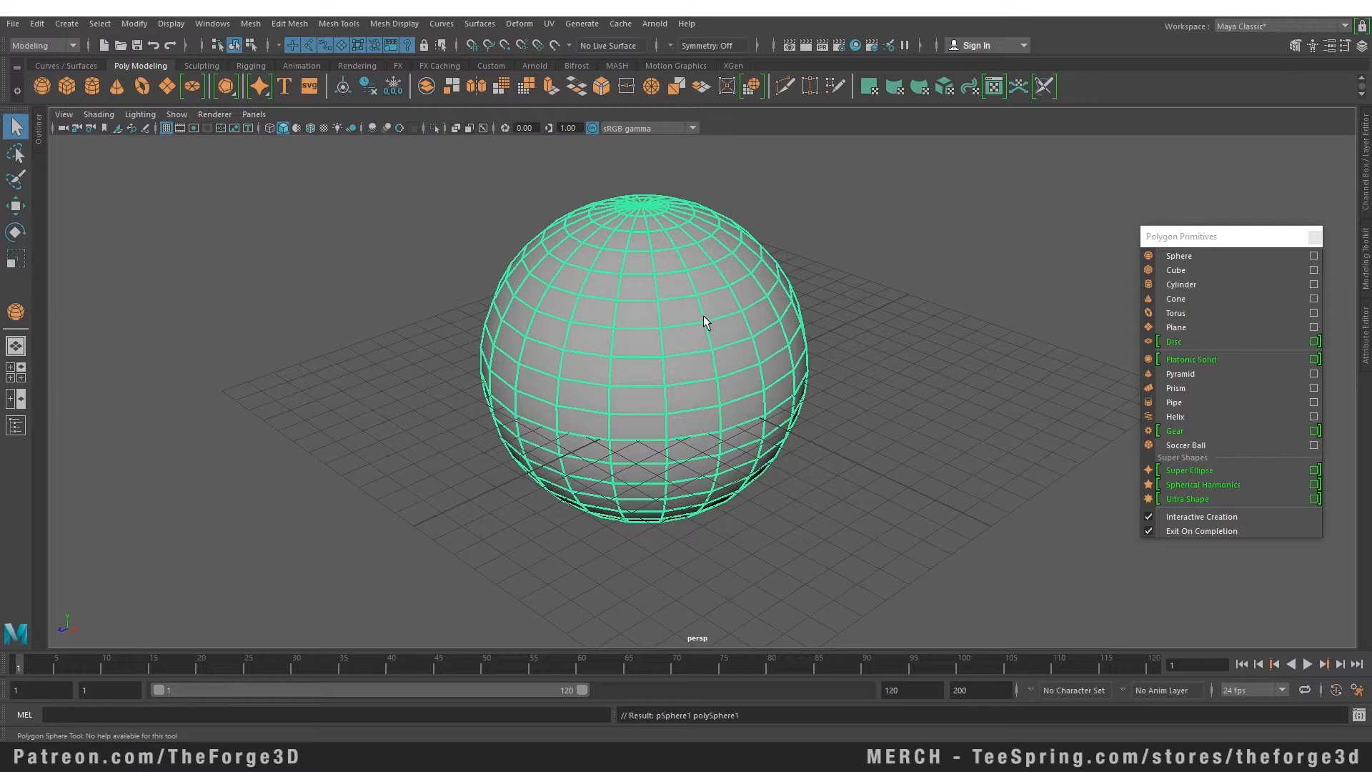
pyautogui.press('Delete')
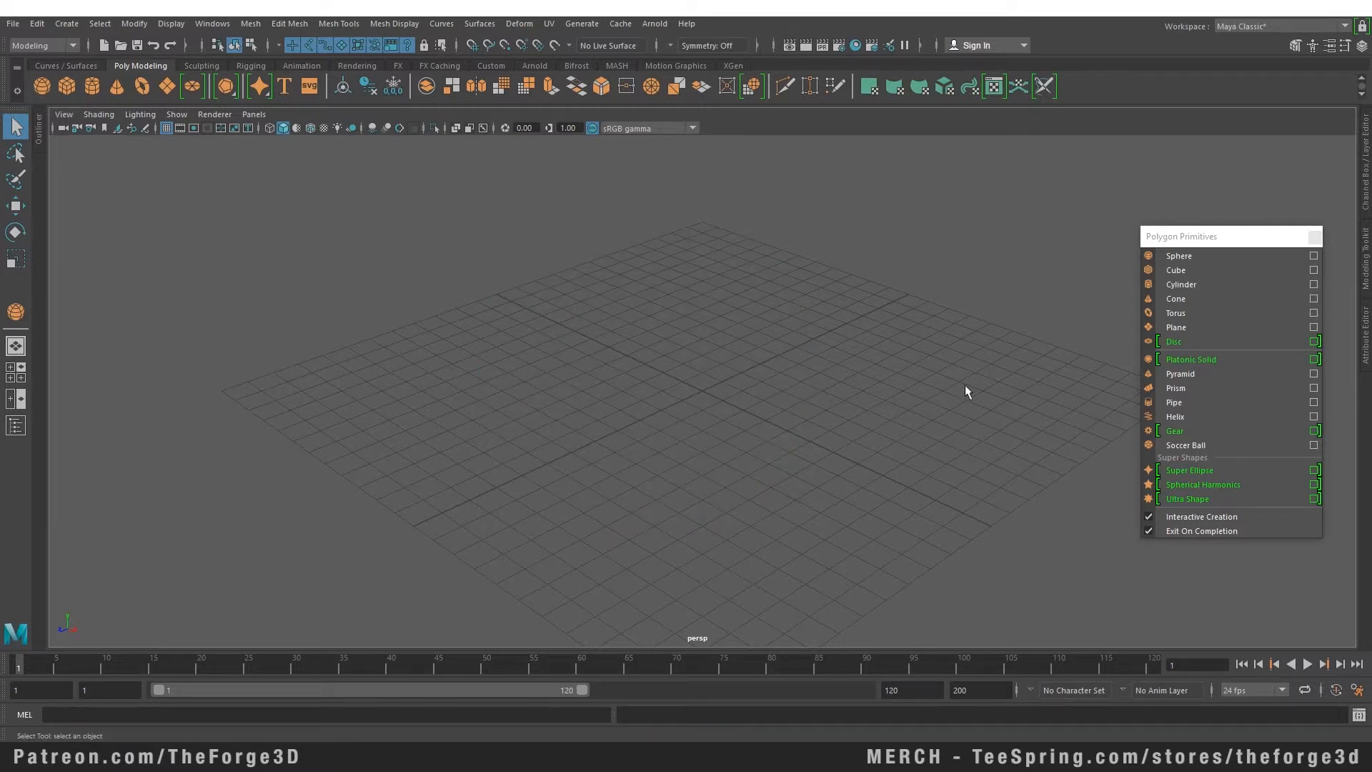
# Step: Disable Interactive Creation, create a default torus at the origin, inspect it up close and undo its creation
pyautogui.click(1201, 516)
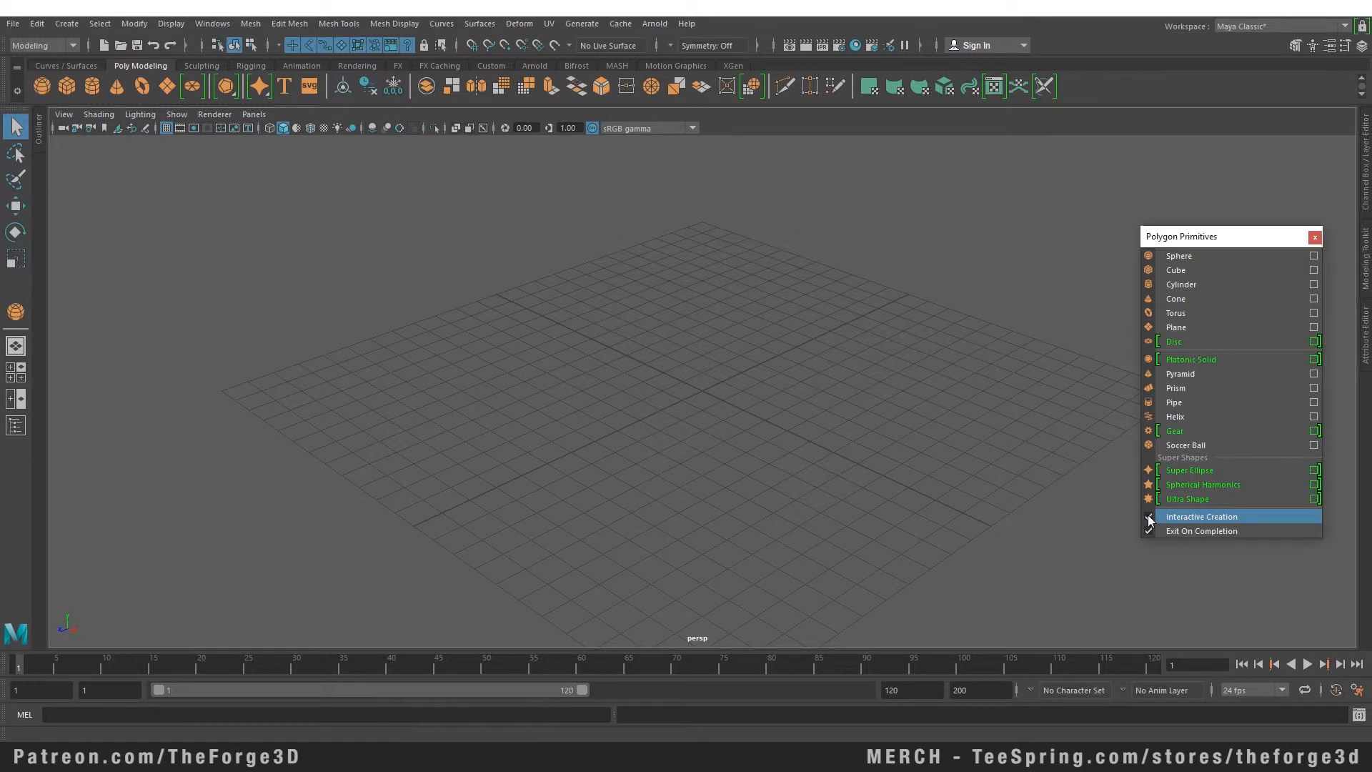
pyautogui.click(1177, 312)
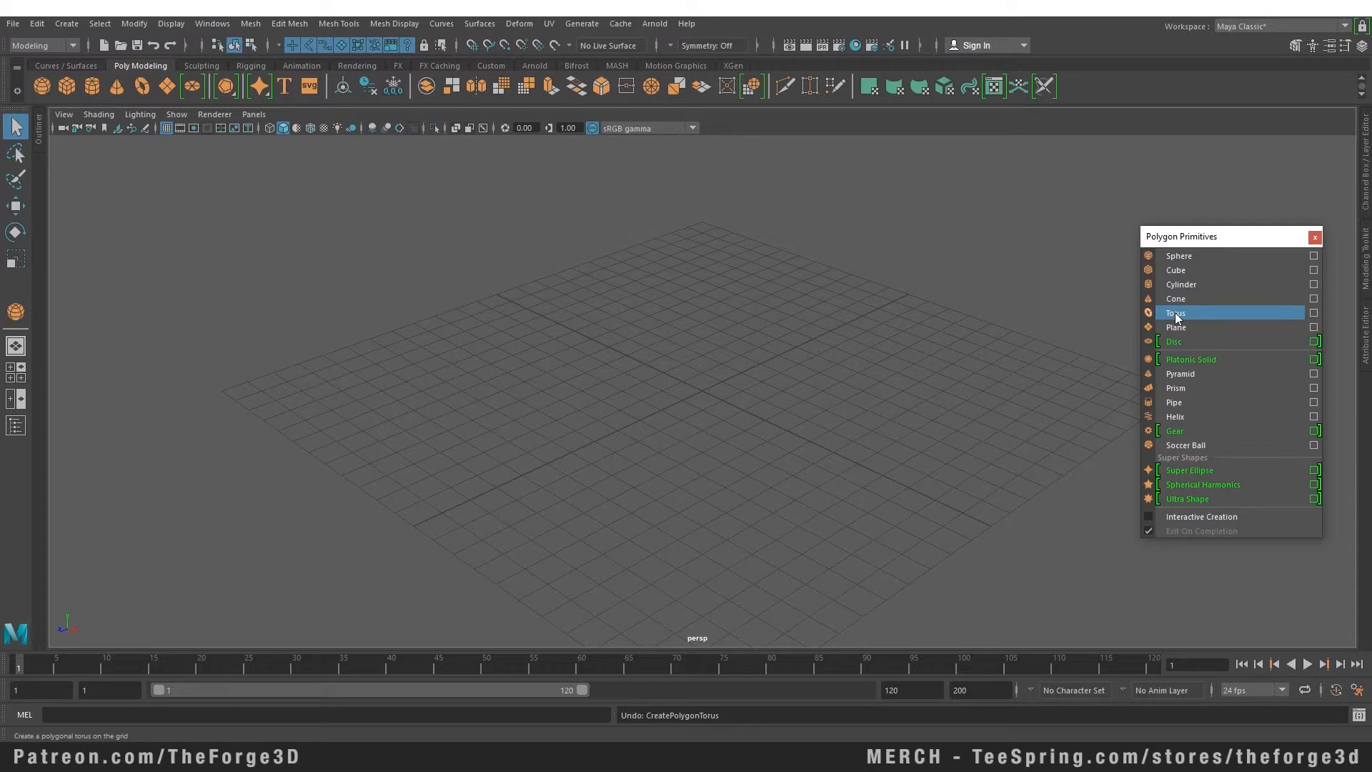
pyautogui.click(1176, 313)
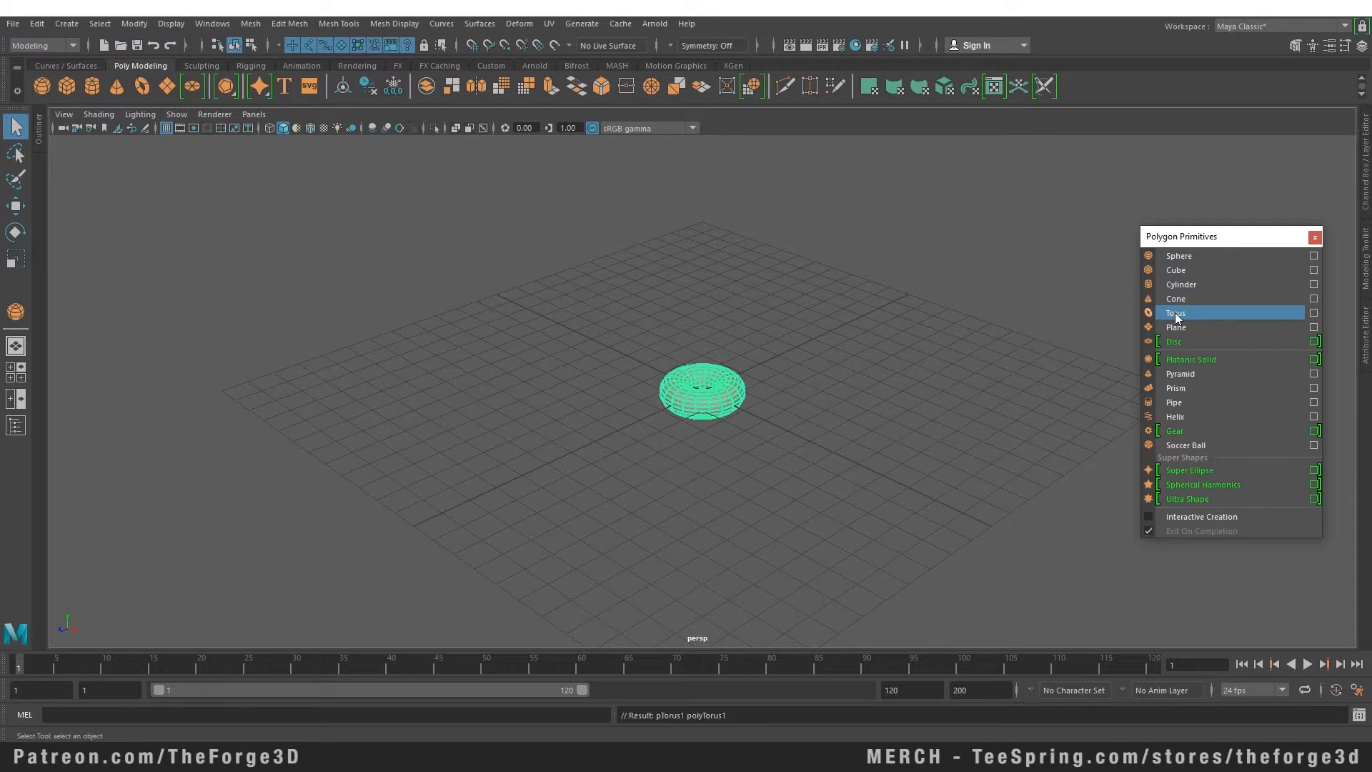
pyautogui.keyDown('alt'); pyautogui.moveTo(664, 408); pyautogui.dragTo(975, 434, button='right'); pyautogui.keyUp('alt')
pyautogui.keyDown('alt'); pyautogui.moveTo(976, 436); pyautogui.dragTo(978, 441); pyautogui.keyUp('alt')
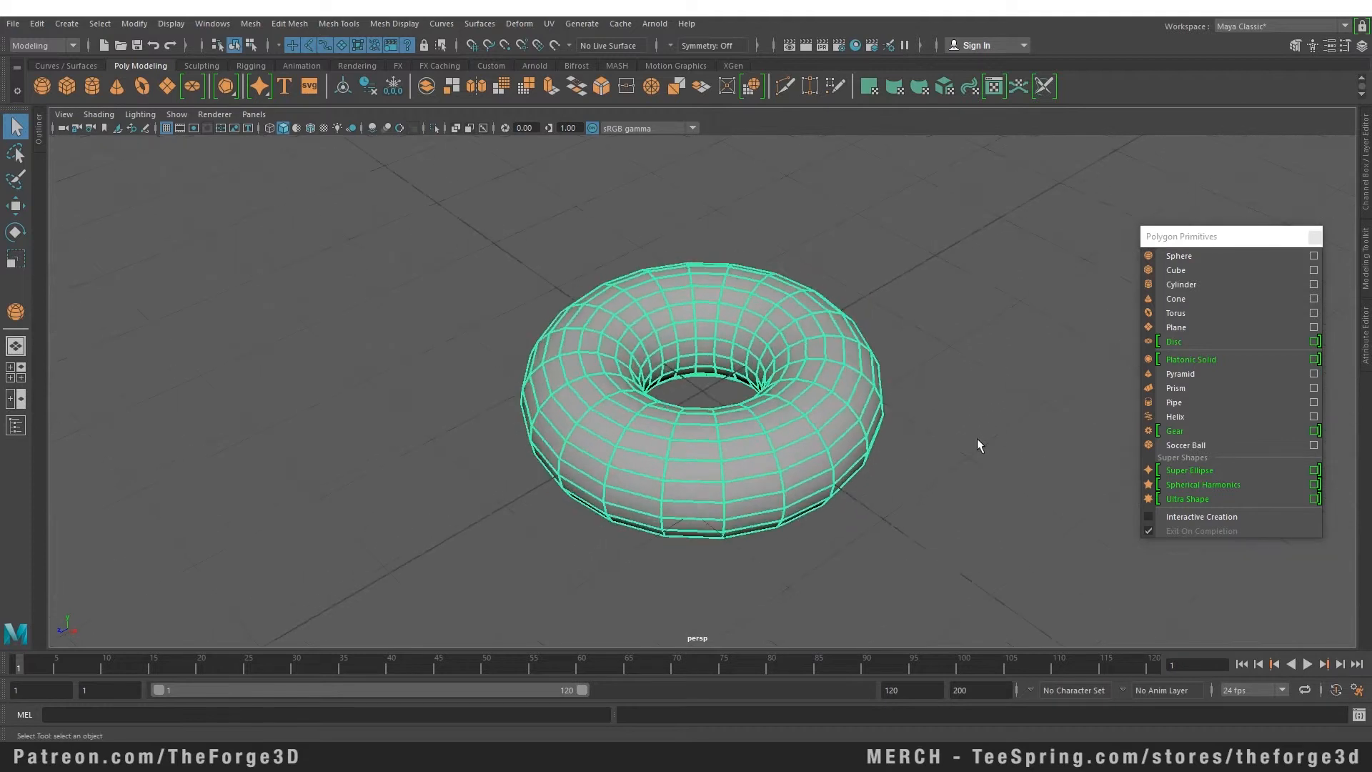
pyautogui.keyDown('alt'); pyautogui.moveTo(976, 439); pyautogui.dragTo(804, 476, button='right'); pyautogui.keyUp('alt')
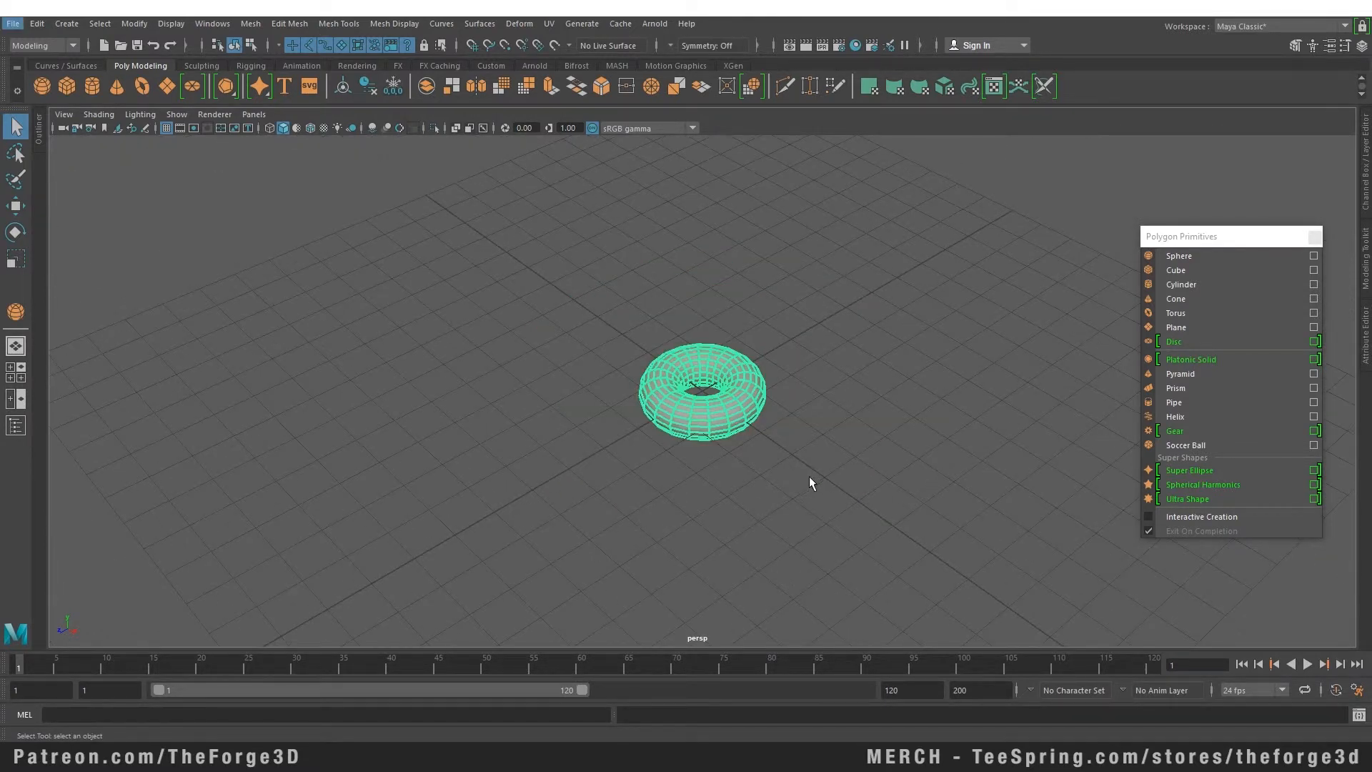
pyautogui.hotkey('ctrl', 'z')
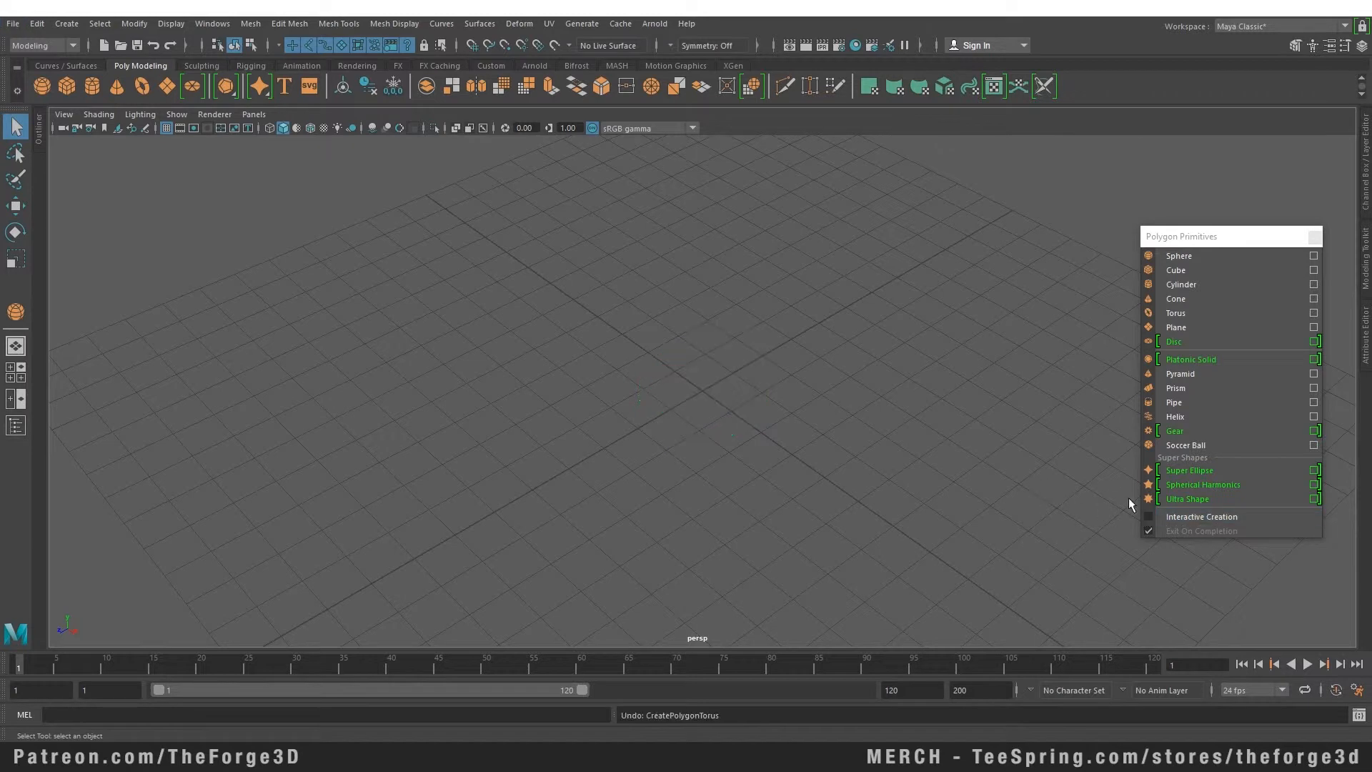
# Step: Re-enable Interactive Creation and draw a torus from the grid's centre with a radius of about 2.85 and section radius of about 1.2
pyautogui.click(1149, 513)
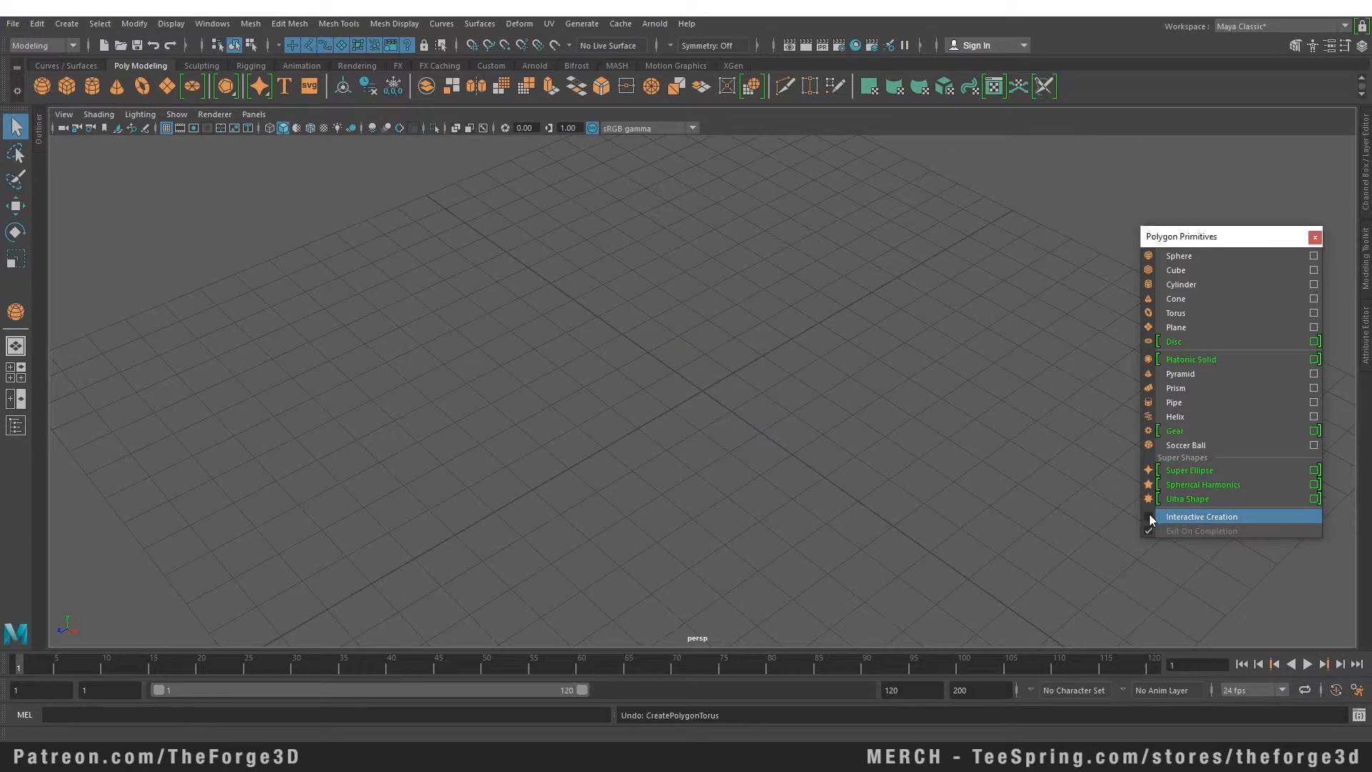
pyautogui.click(1176, 315)
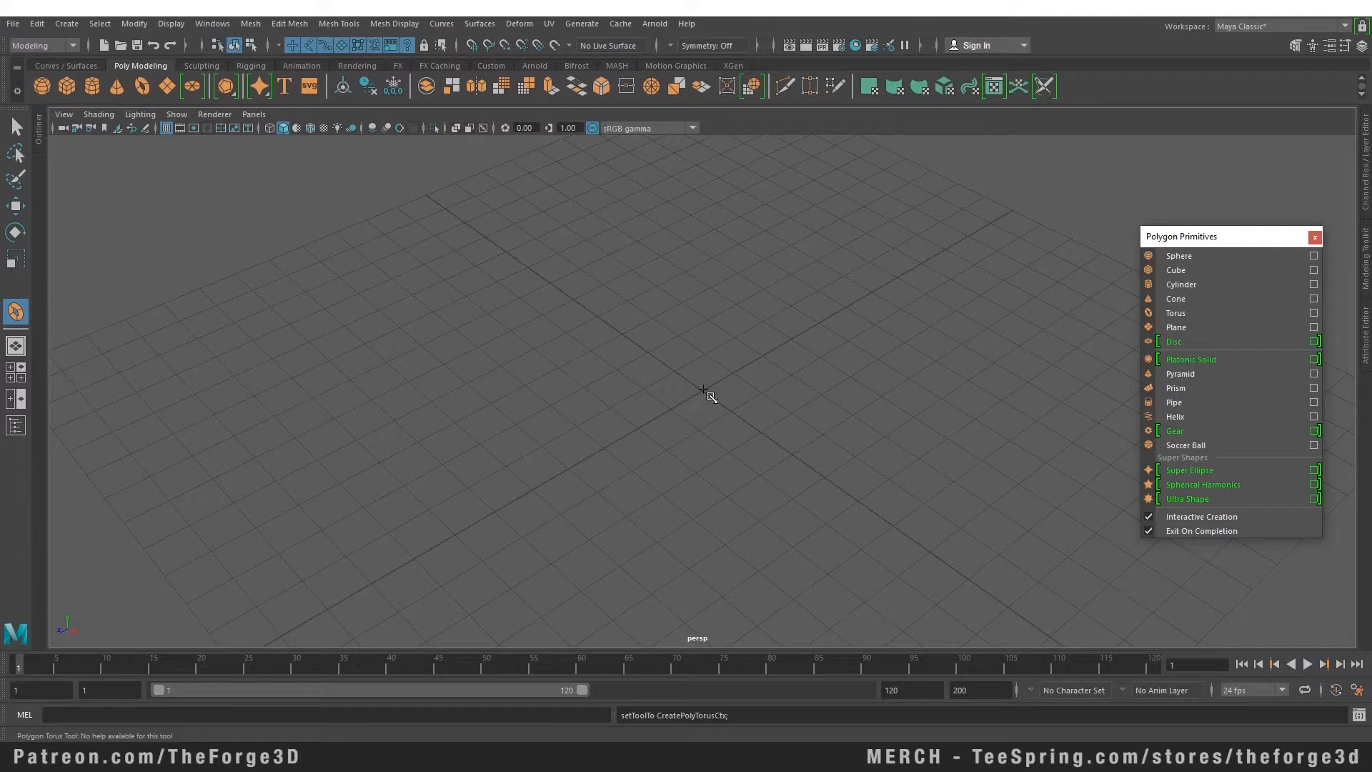
pyautogui.moveTo(703, 391); pyautogui.dragTo(818, 407)
pyautogui.scroll(-2, 802, 400)
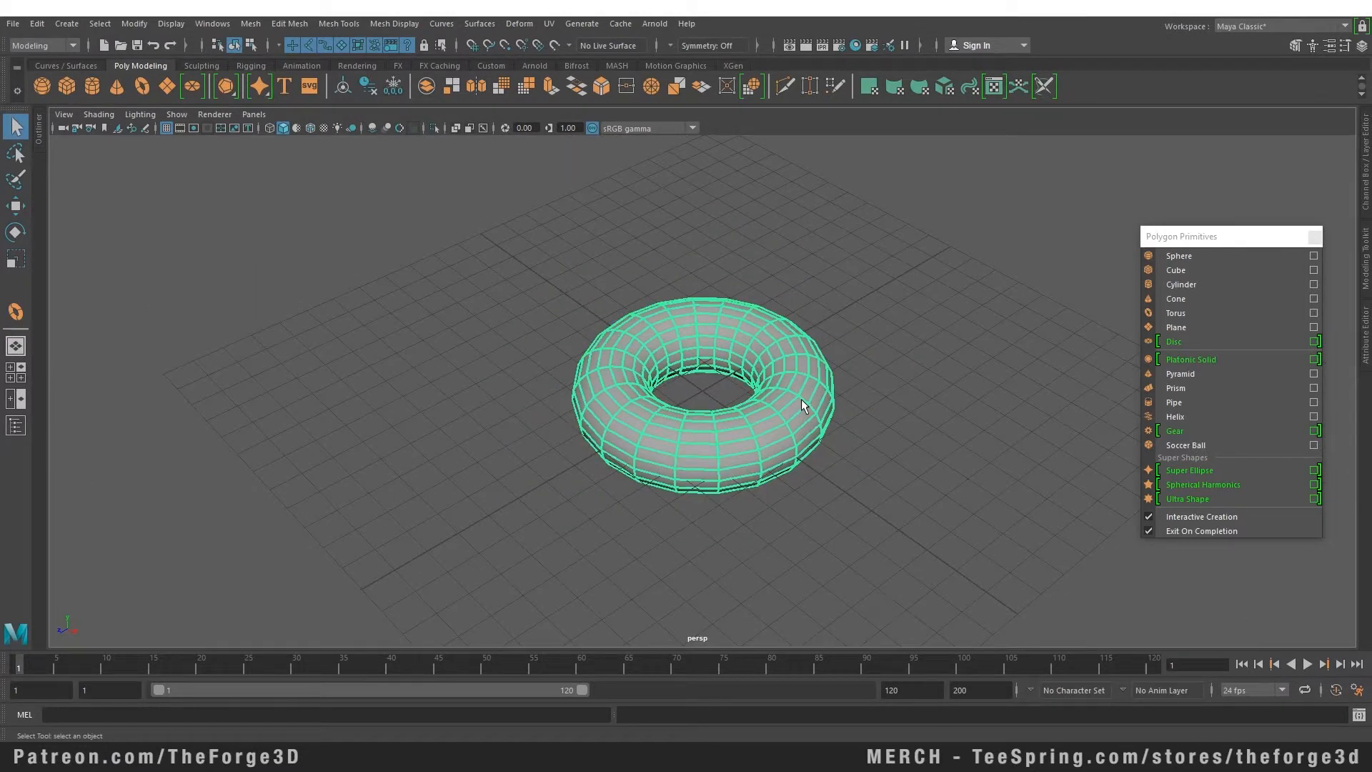
# Step: Move the floating primitives list clear of the torus and show the torus's construction inputs in the Channel Box
pyautogui.moveTo(1205, 243); pyautogui.dragTo(1190, 249)
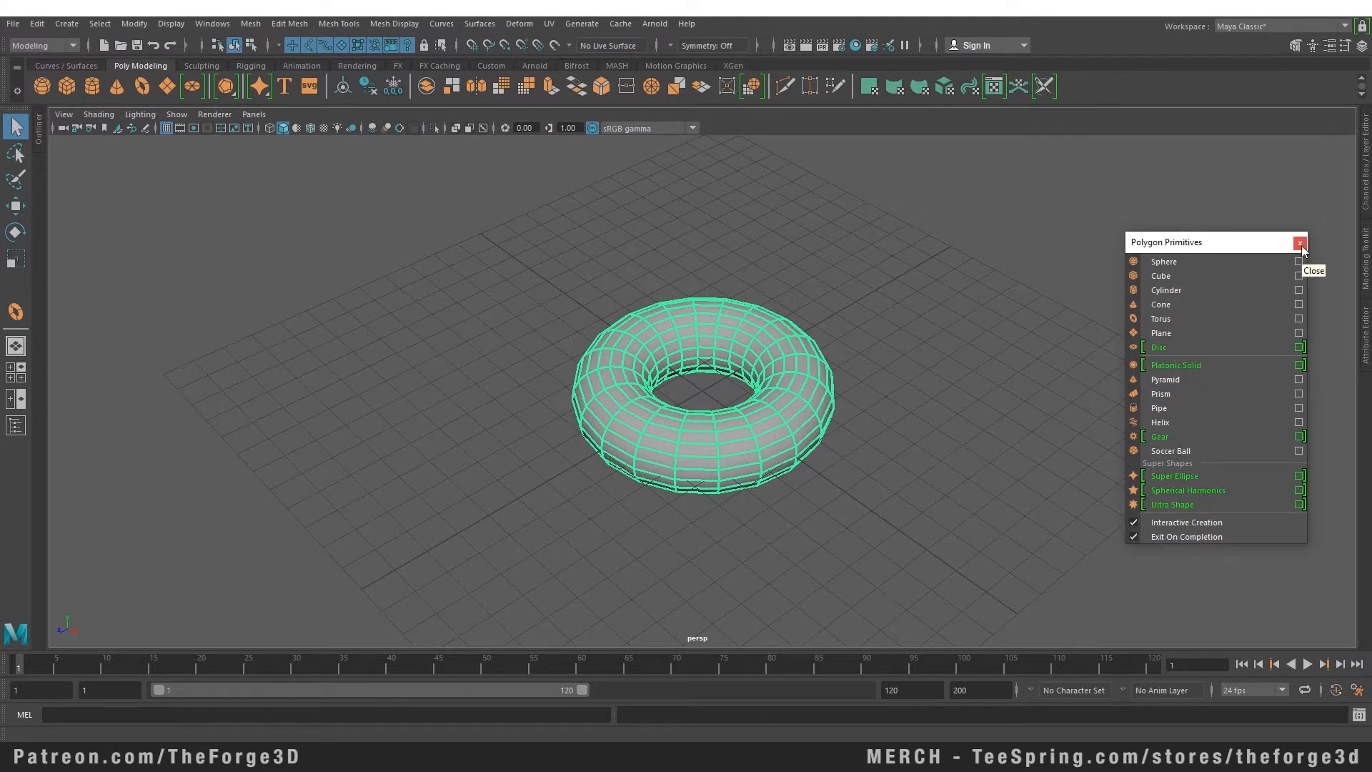
pyautogui.moveTo(1255, 248); pyautogui.dragTo(163, 336)
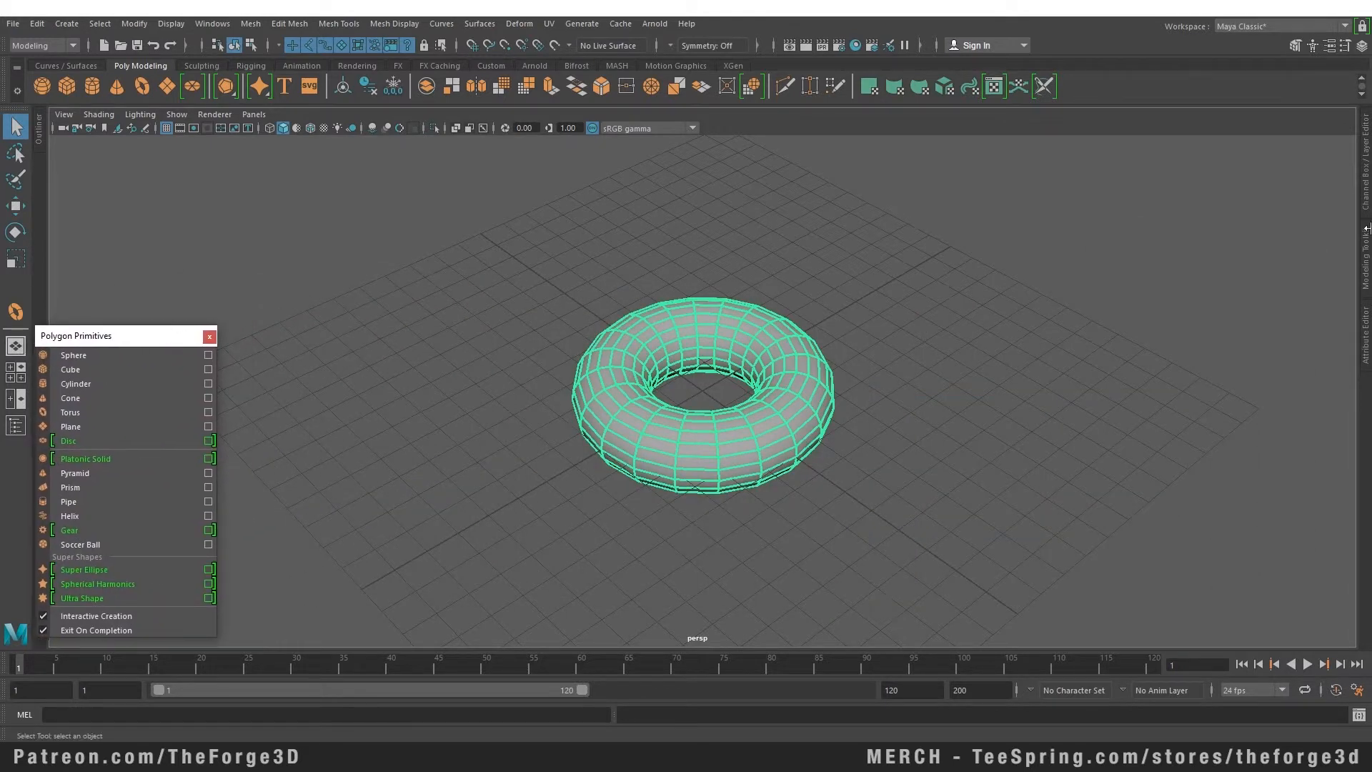
pyautogui.click(1366, 183)
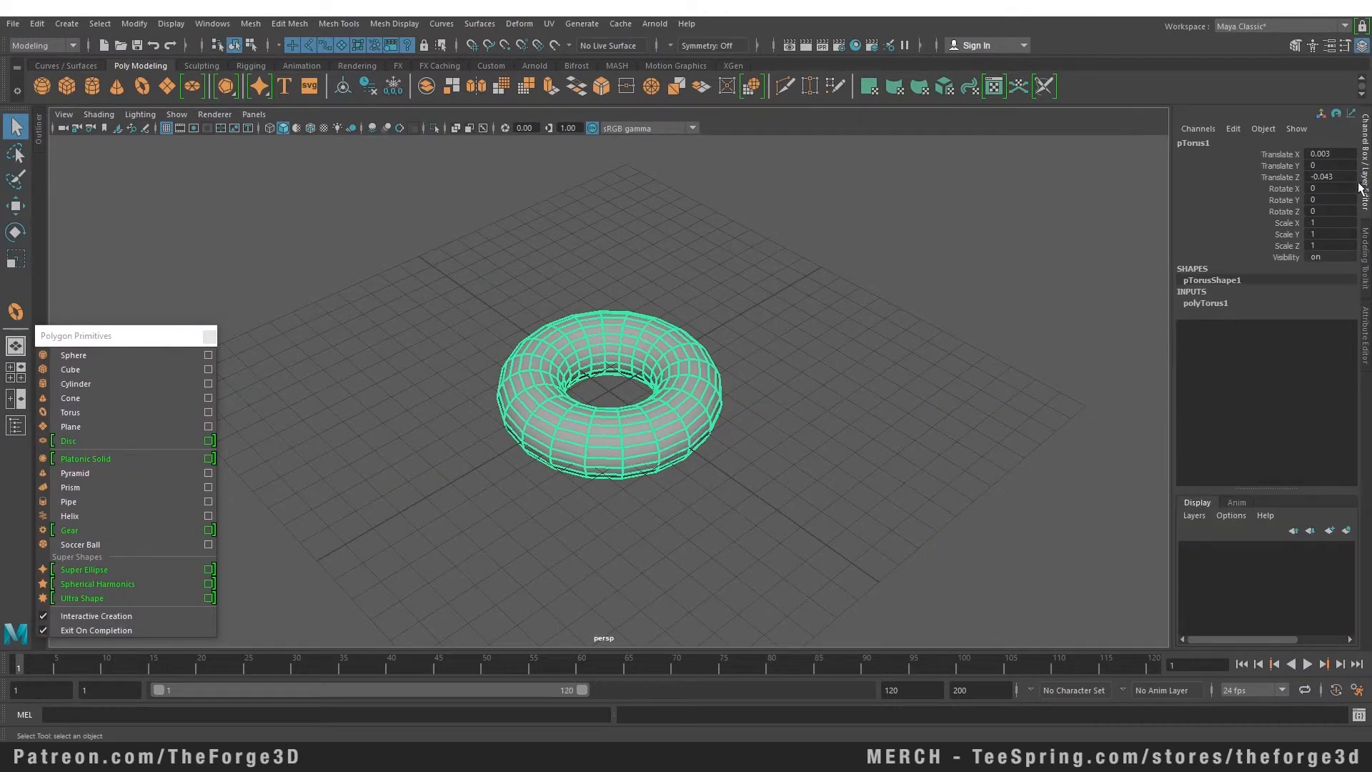
pyautogui.click(1206, 304)
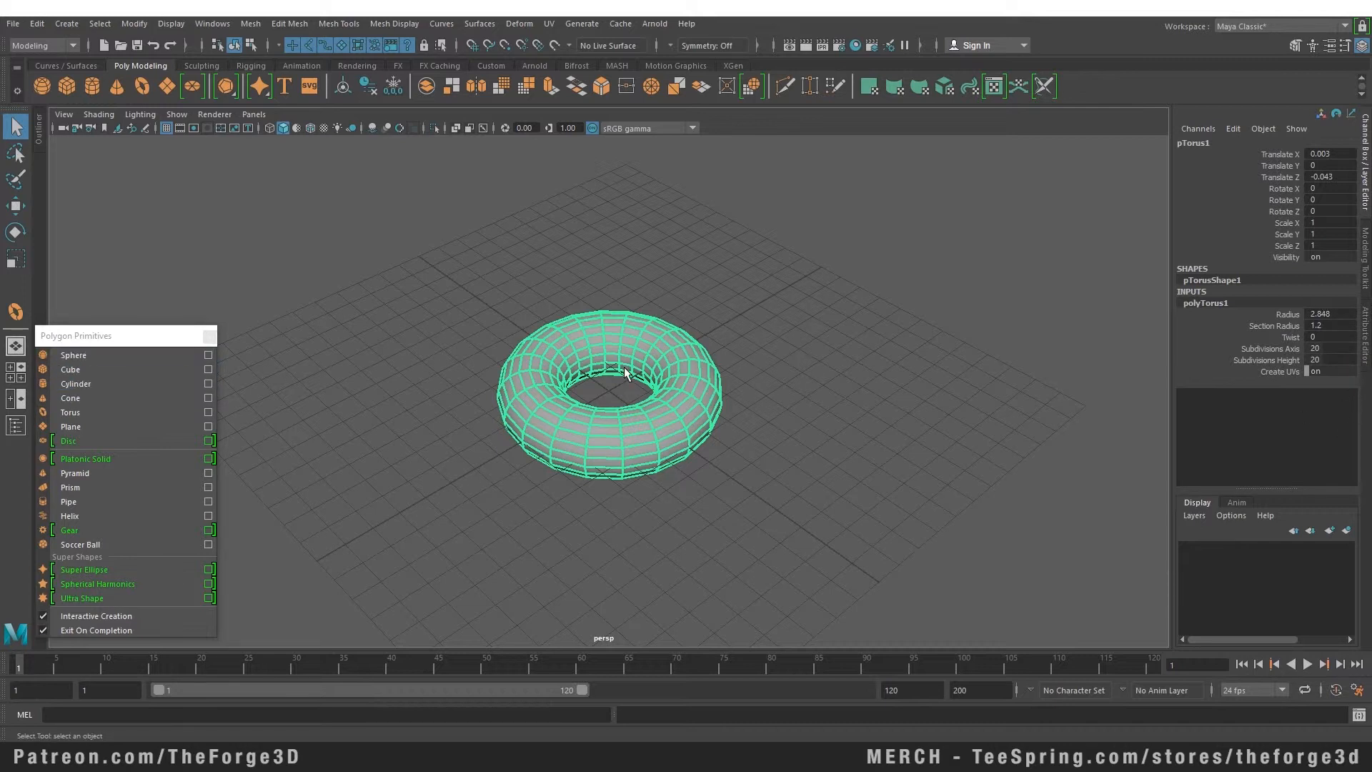
# Step: Increase the torus's radius to 7, undoing the extra attribute changes tried
pyautogui.moveTo(1325, 313); pyautogui.dragTo(1331, 346, button='middle')
pyautogui.hotkey('ctrl', 'z')
pyautogui.hotkey('ctrl', 'z')
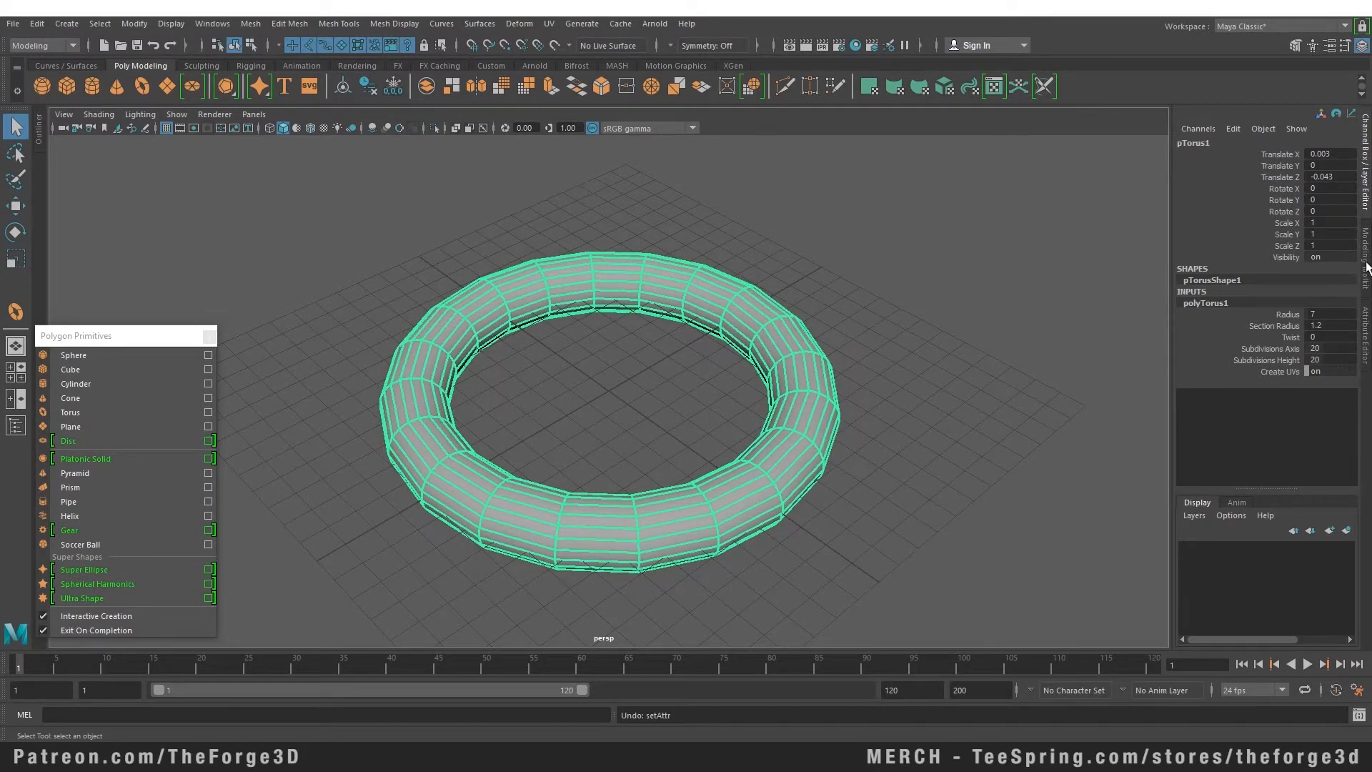
# Step: Show the torus's construction attributes in the Attribute Editor and set its radius to 7.226
pyautogui.click(1366, 333)
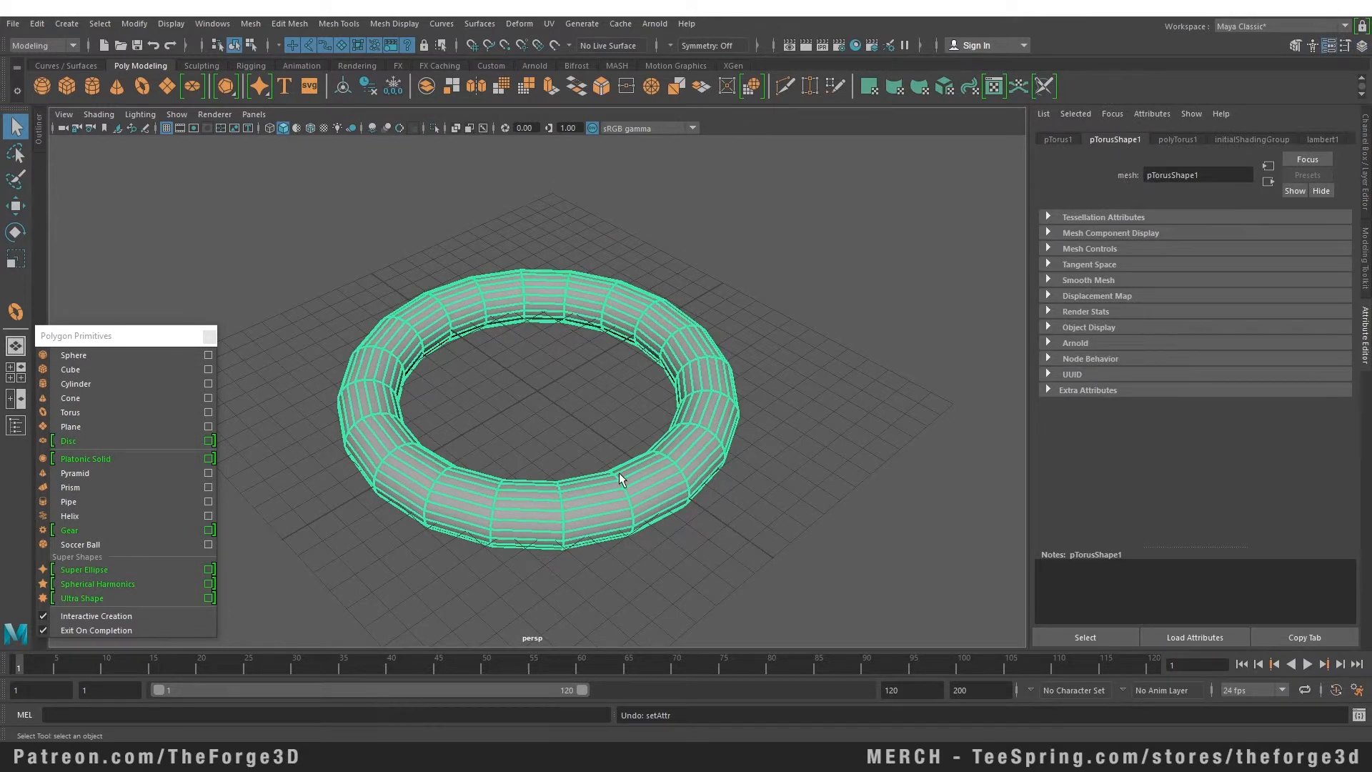
pyautogui.click(1176, 139)
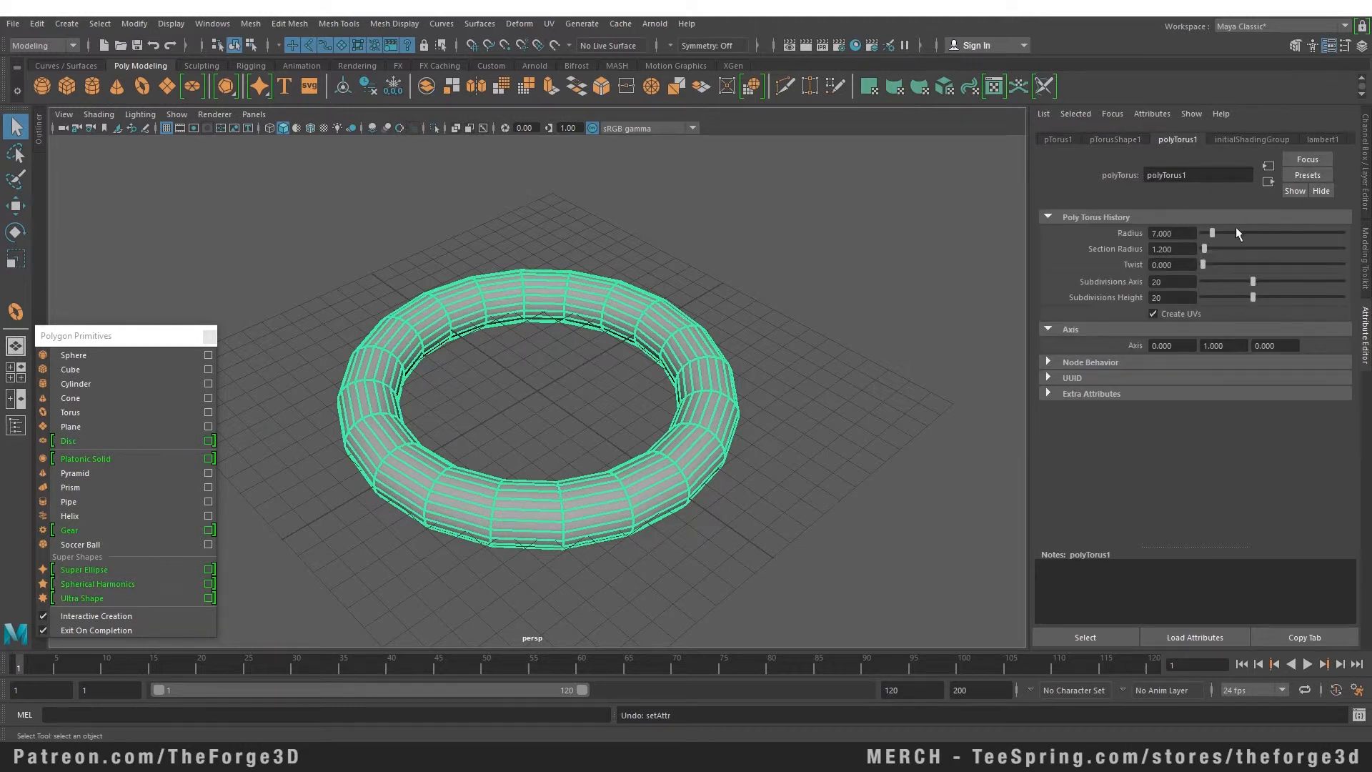
pyautogui.moveTo(1210, 233); pyautogui.dragTo(1213, 230)
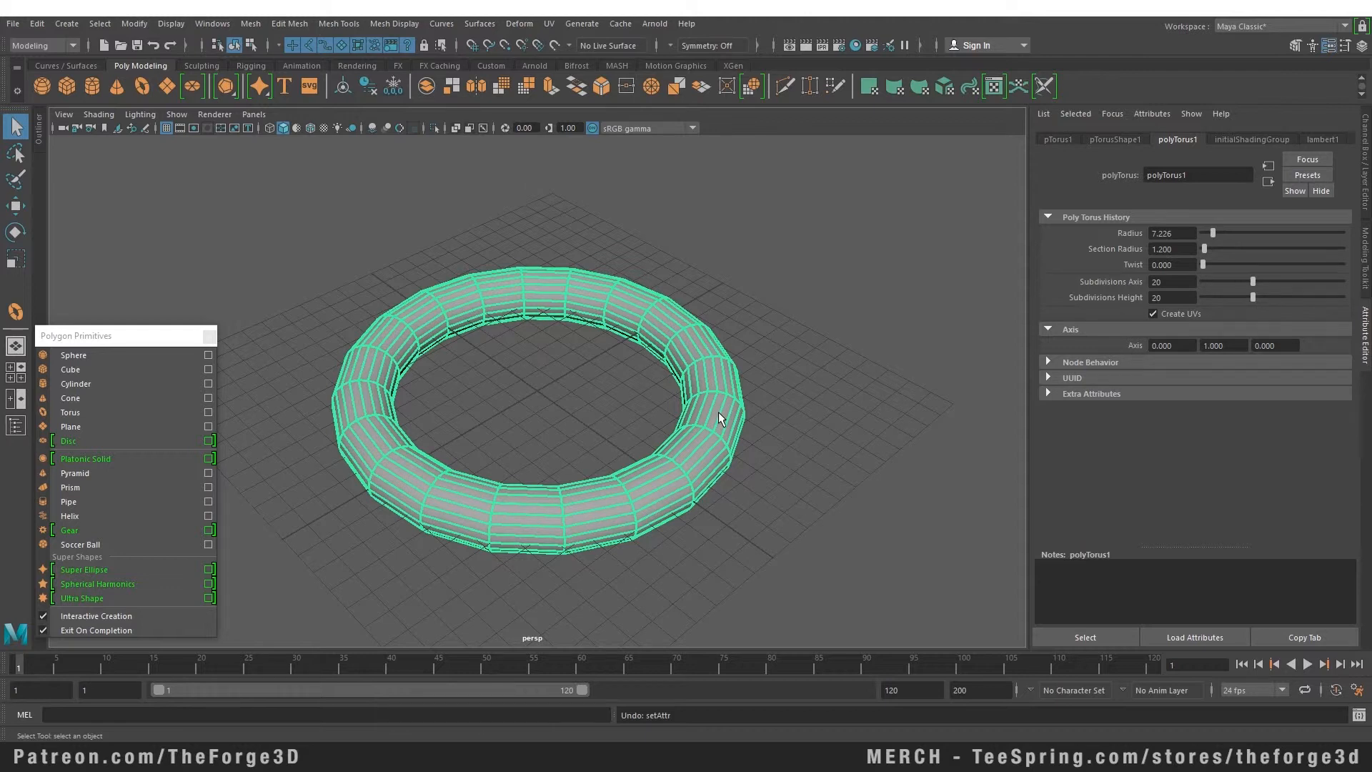
# Step: Switch the torus to edge selection and move one edge on its upper surface upward into a spike
pyautogui.moveTo(718, 412); pyautogui.dragTo(722, 306, button='right')
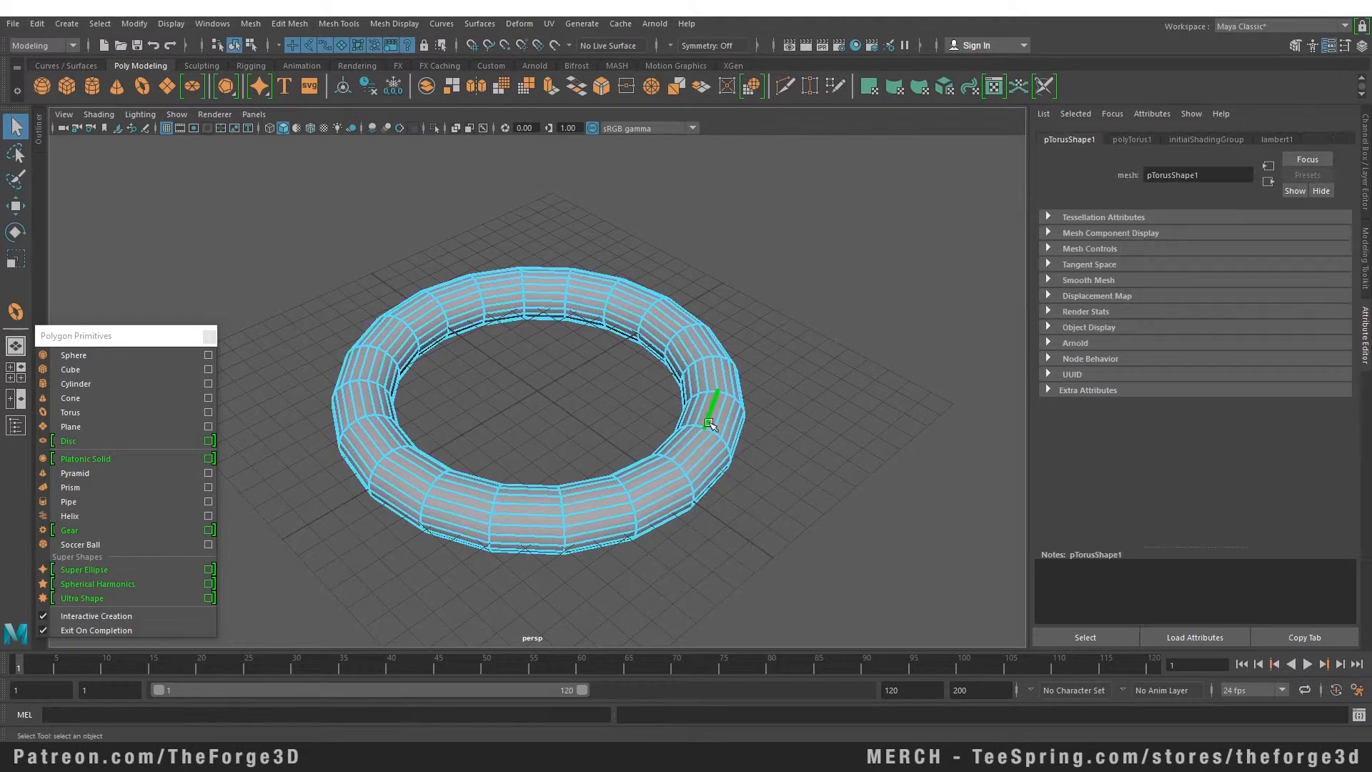
pyautogui.click(709, 422)
pyautogui.press('w')
pyautogui.moveTo(716, 391); pyautogui.dragTo(723, 322)
pyautogui.click(786, 353)
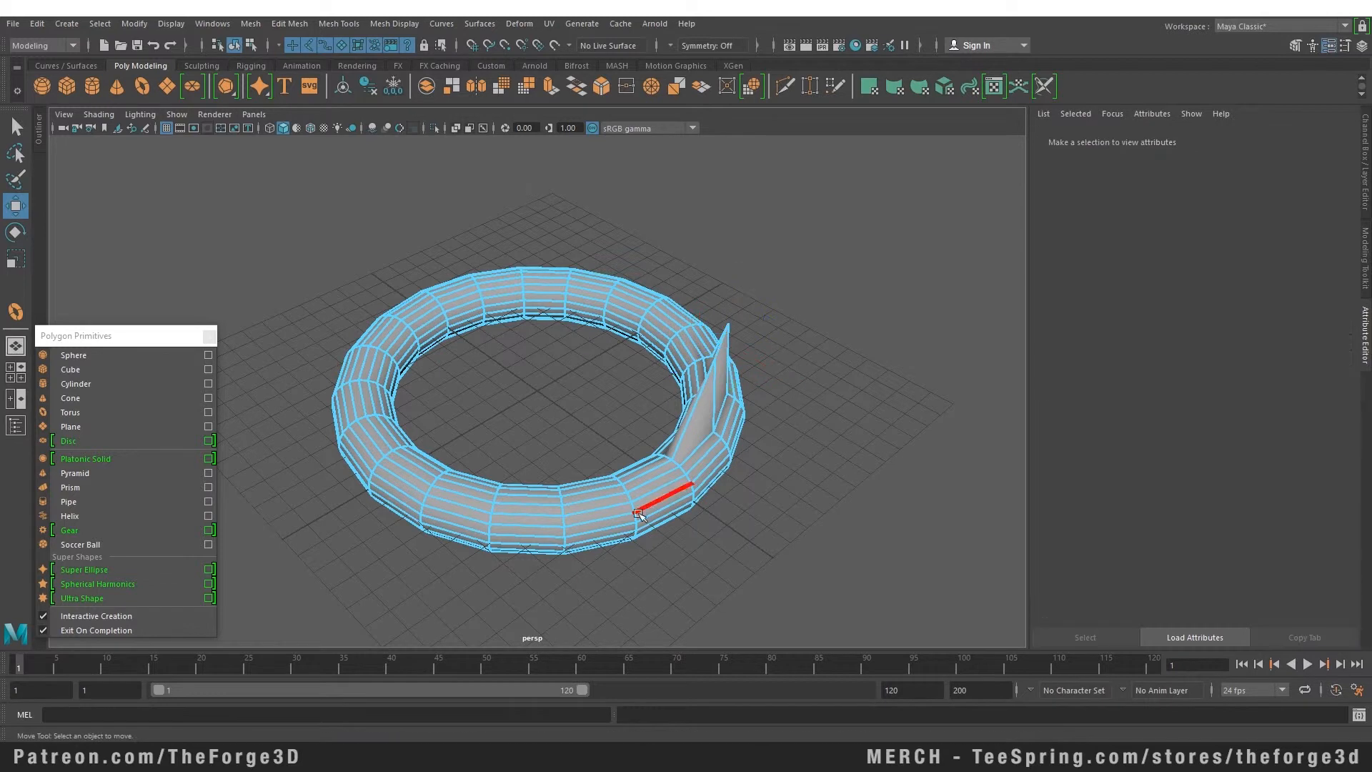
# Step: Return to object selection, select the whole torus and set its twist to about 178
pyautogui.moveTo(796, 415); pyautogui.dragTo(959, 312, button='right')
pyautogui.click(871, 357)
pyautogui.click(620, 499)
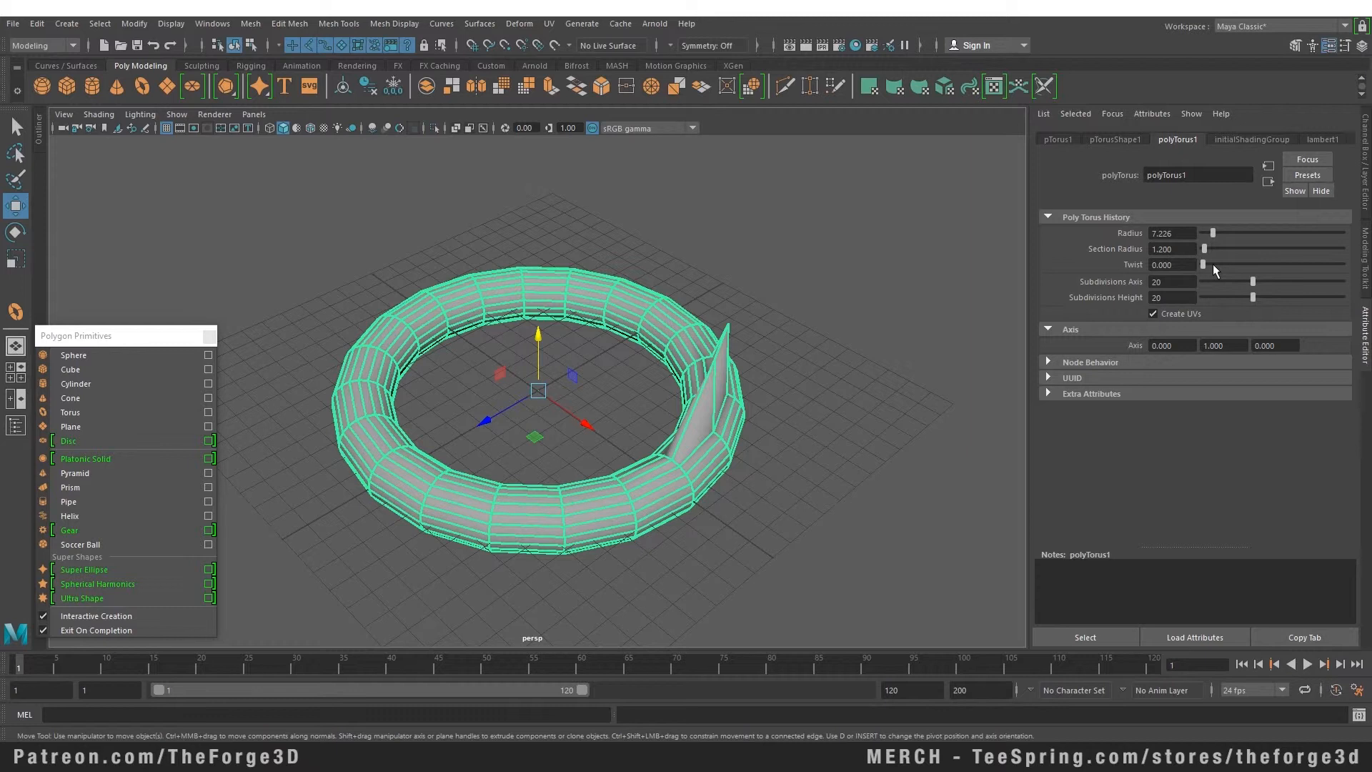
pyautogui.moveTo(1203, 264); pyautogui.dragTo(1269, 273)
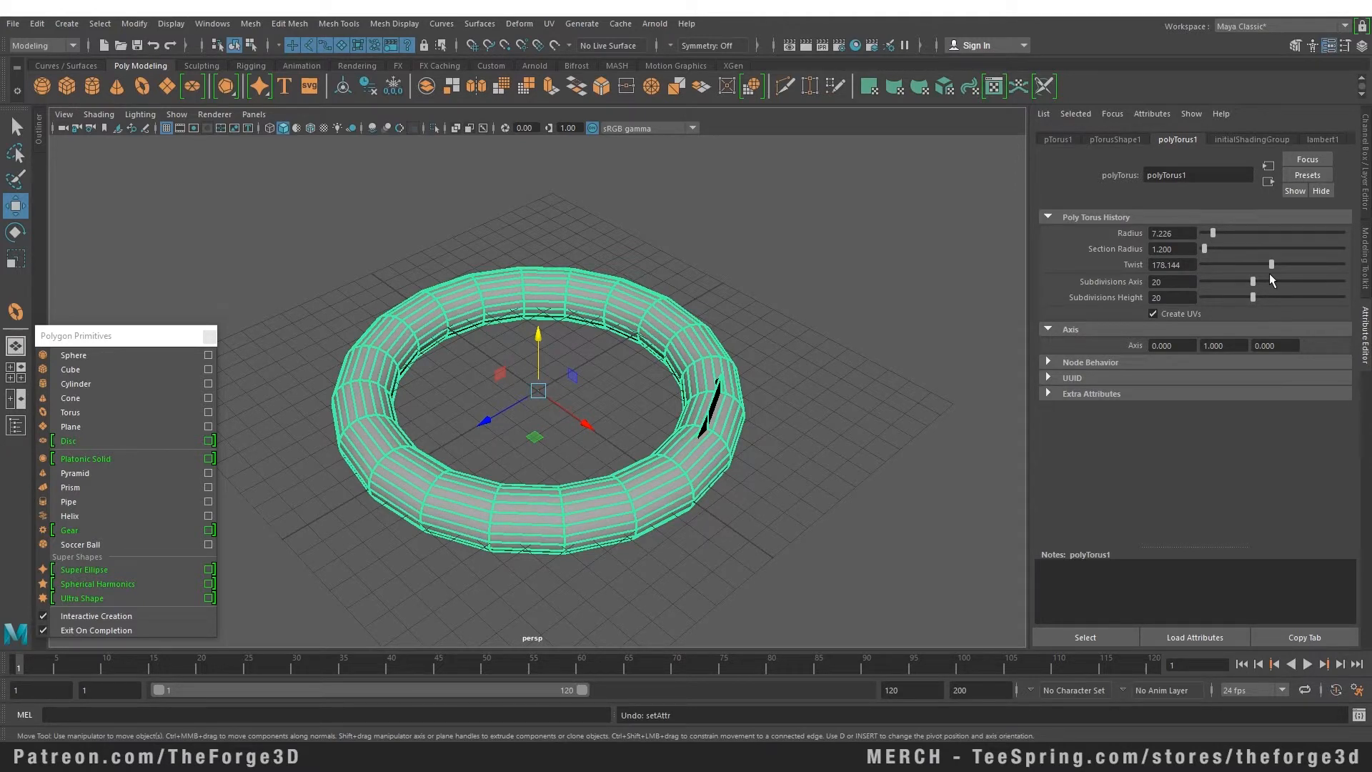
# Step: Undo the torus's twist change and delete the torus from the scene
pyautogui.hotkey('ctrl', 'z')
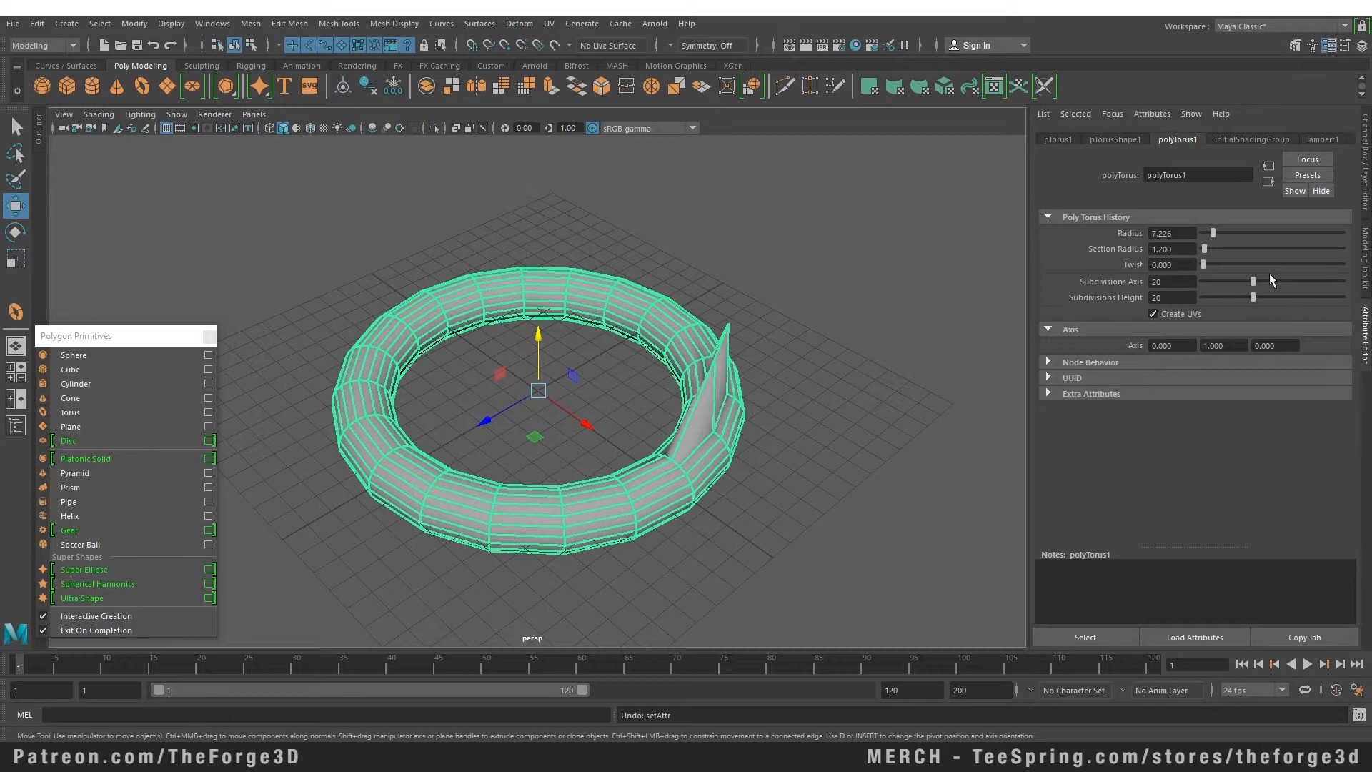
pyautogui.click(897, 330)
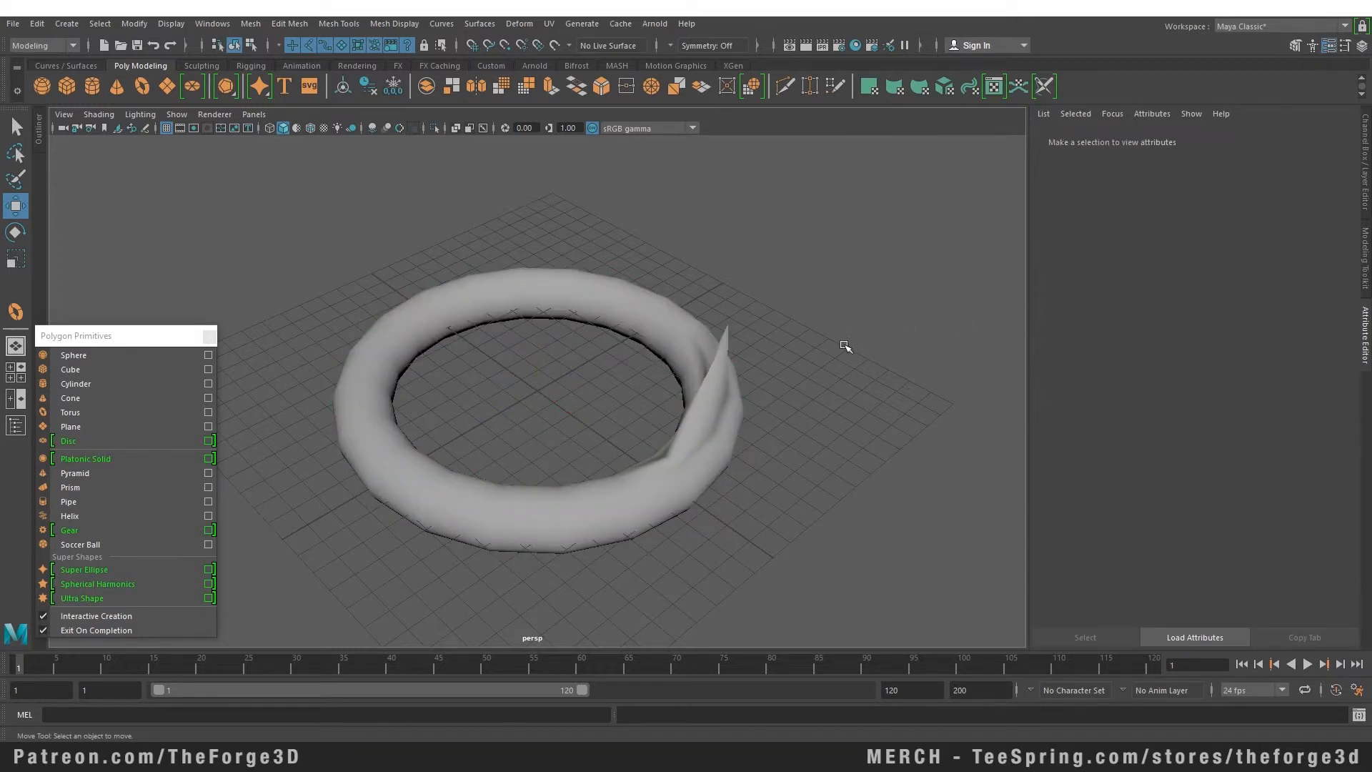
pyautogui.click(711, 434)
pyautogui.press('Delete')
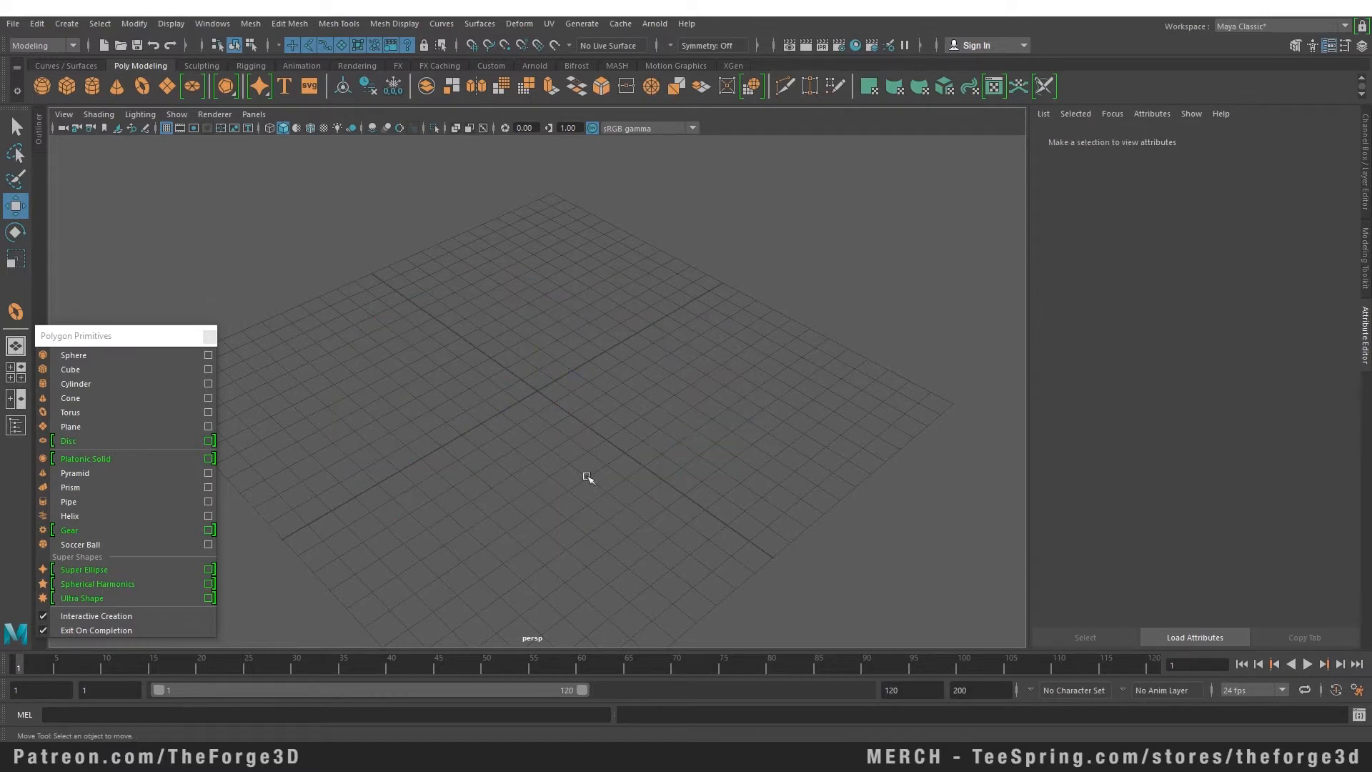
# Step: Create a cone interactively near the grid's centre, with a base radius of about 5.2 and a height of about 13
pyautogui.click(122, 400)
pyautogui.moveTo(512, 392); pyautogui.dragTo(609, 458)
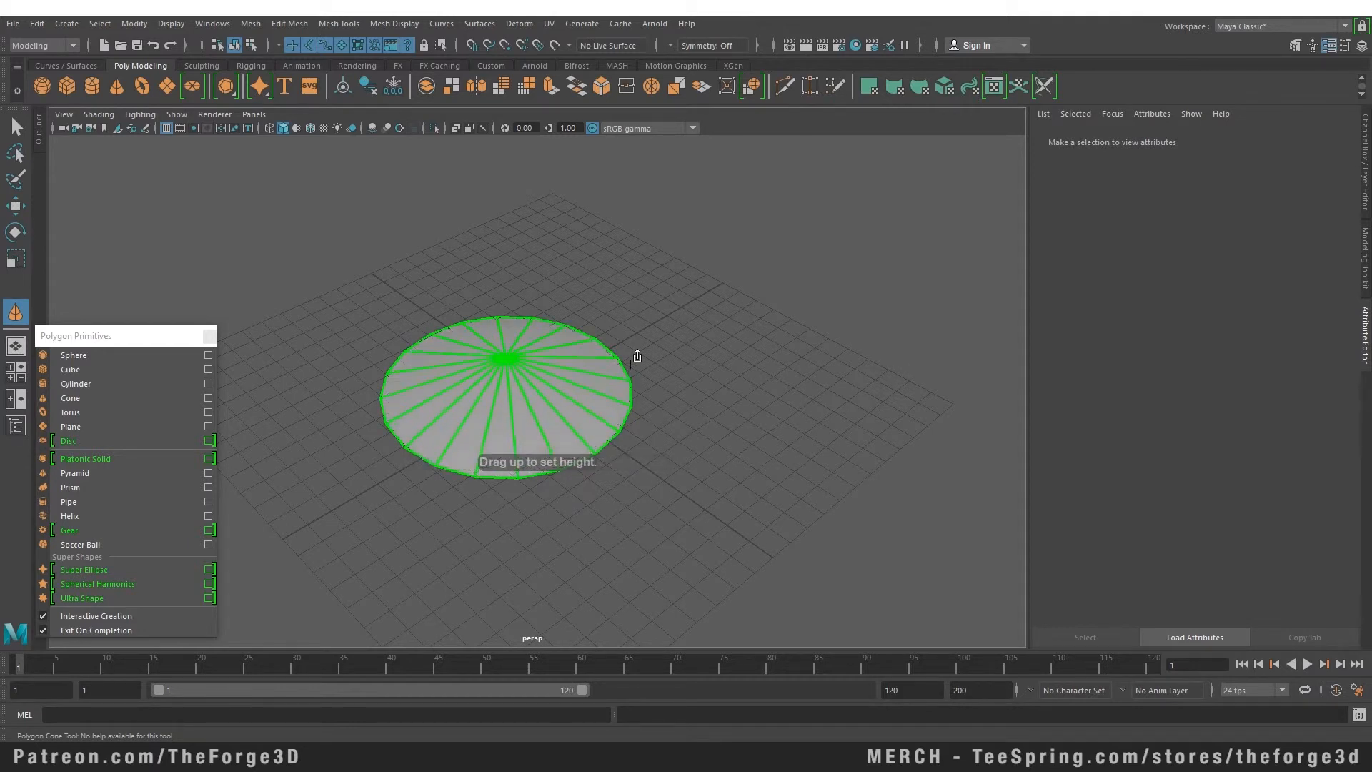
pyautogui.moveTo(636, 352); pyautogui.dragTo(670, 235)
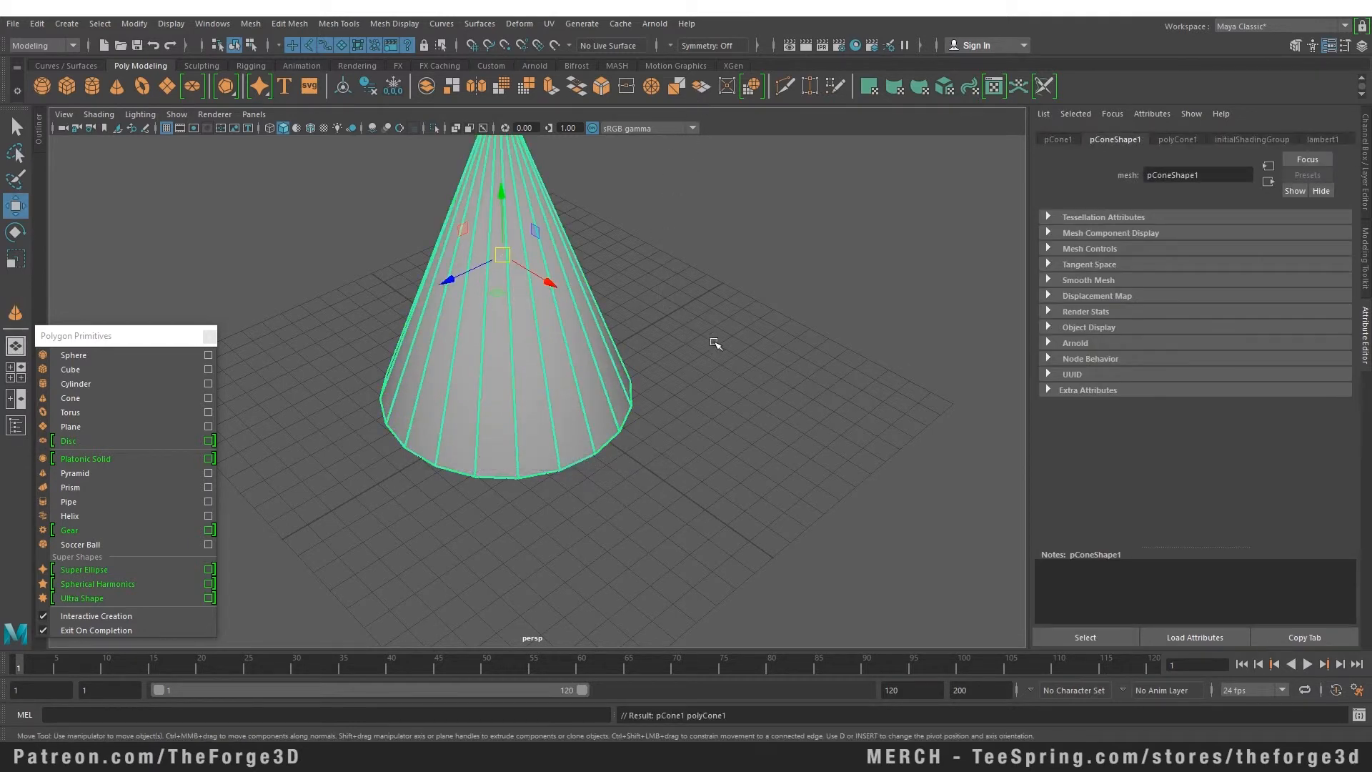
# Step: Expand the cone's construction inputs, turn on its round cap and set the cap subdivisions to 13
pyautogui.click(714, 347)
pyautogui.click(534, 350)
pyautogui.click(1365, 160)
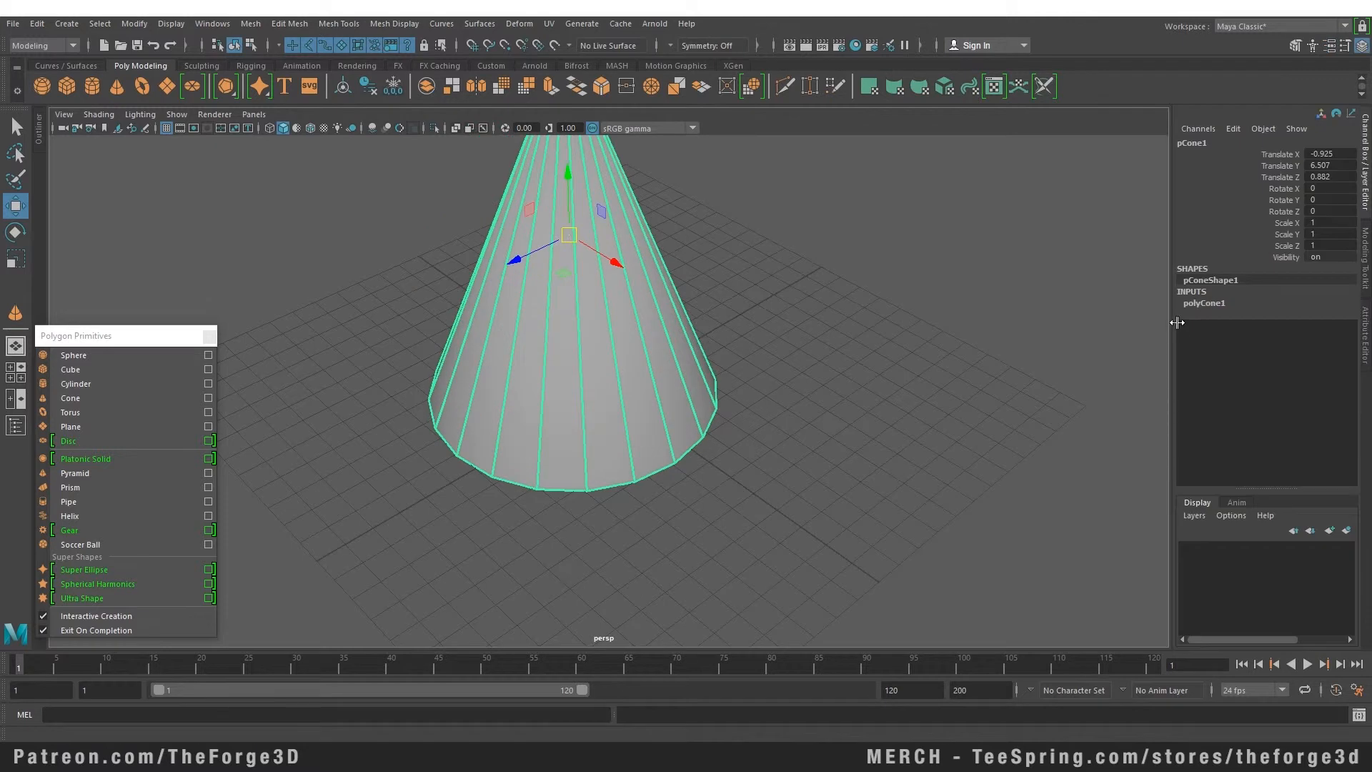
pyautogui.click(1203, 303)
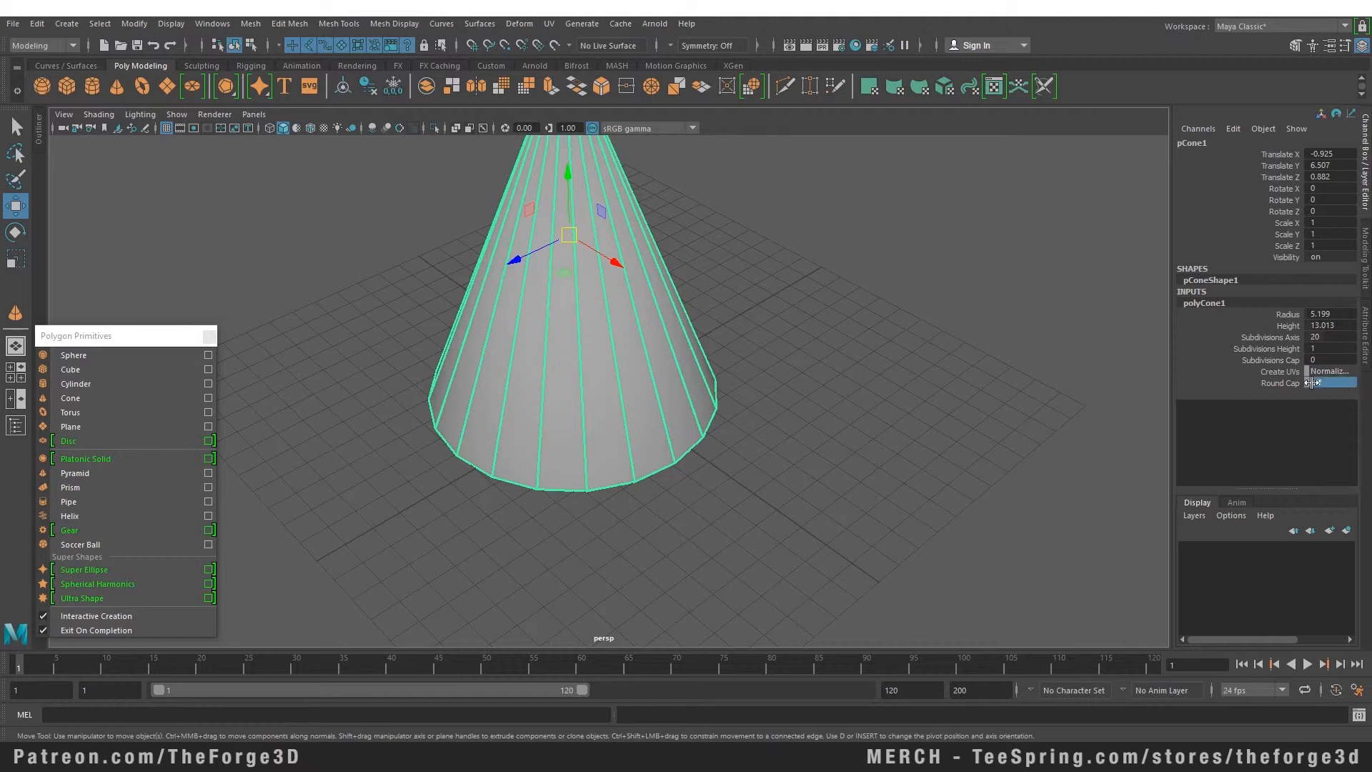
pyautogui.keyDown('alt'); pyautogui.moveTo(940, 517); pyautogui.dragTo(891, 441); pyautogui.keyUp('alt')
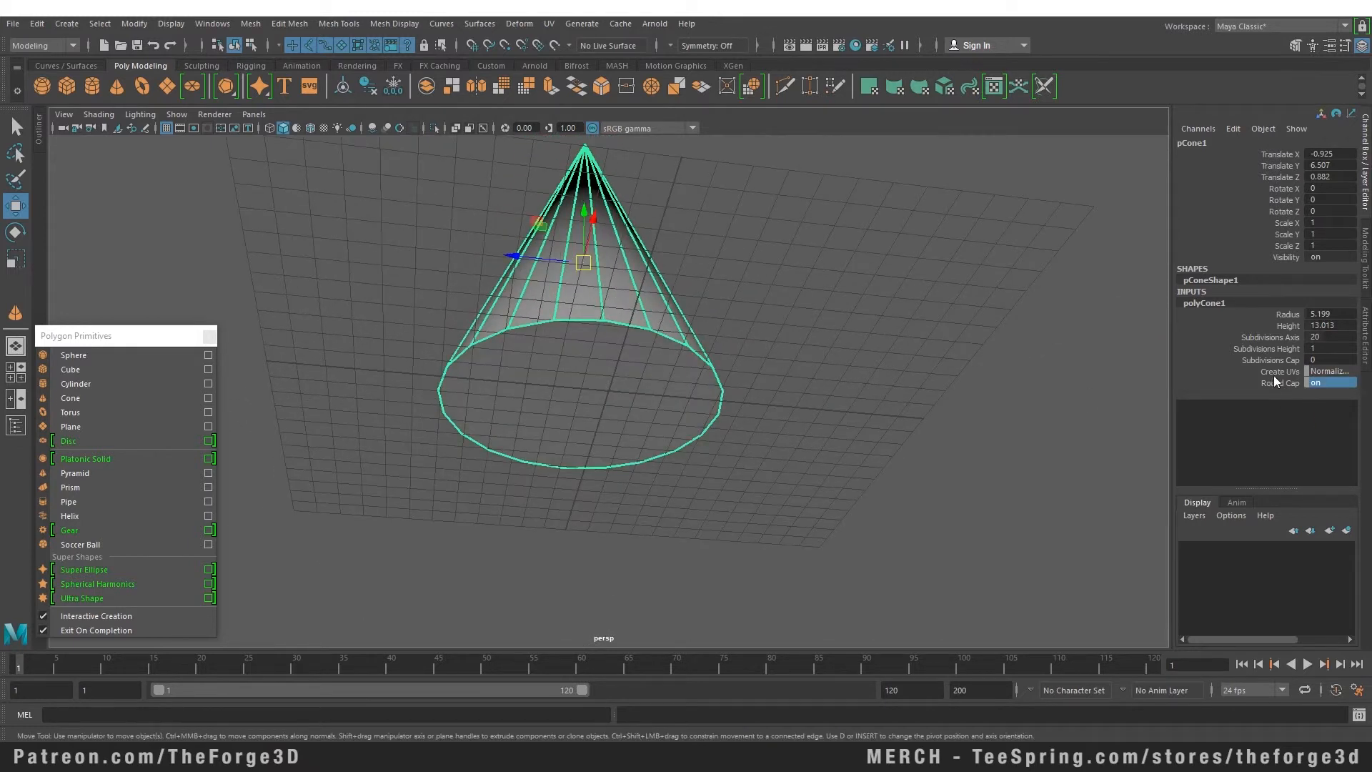
pyautogui.click(1315, 360)
pyautogui.write('3')
pyautogui.press('Return')
pyautogui.moveTo(1306, 360); pyautogui.dragTo(1317, 359)
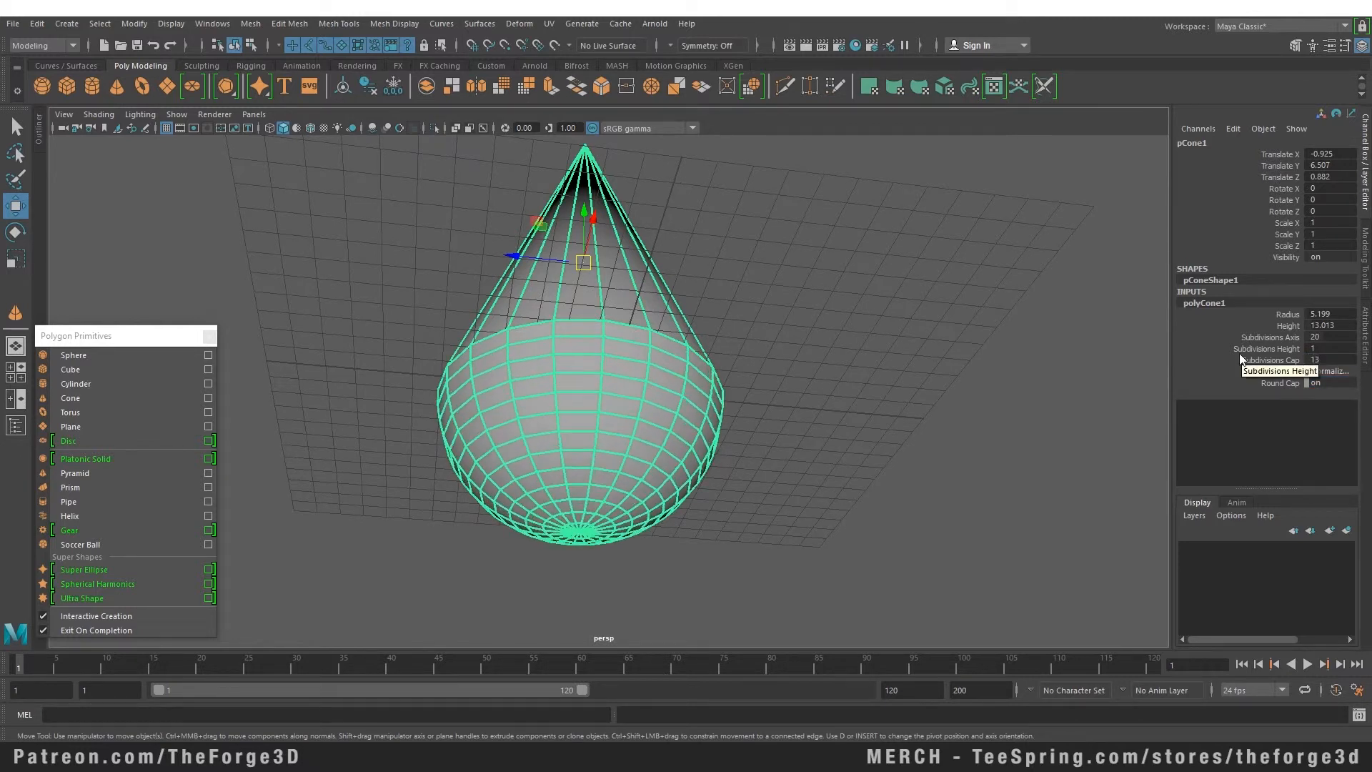
# Step: Delete the cone and interactively create a cylinder near the grid's centre, about 6.57 in radius and 11.35 high
pyautogui.keyDown('alt'); pyautogui.moveTo(773, 393); pyautogui.dragTo(714, 436); pyautogui.keyUp('alt')
pyautogui.press('Delete')
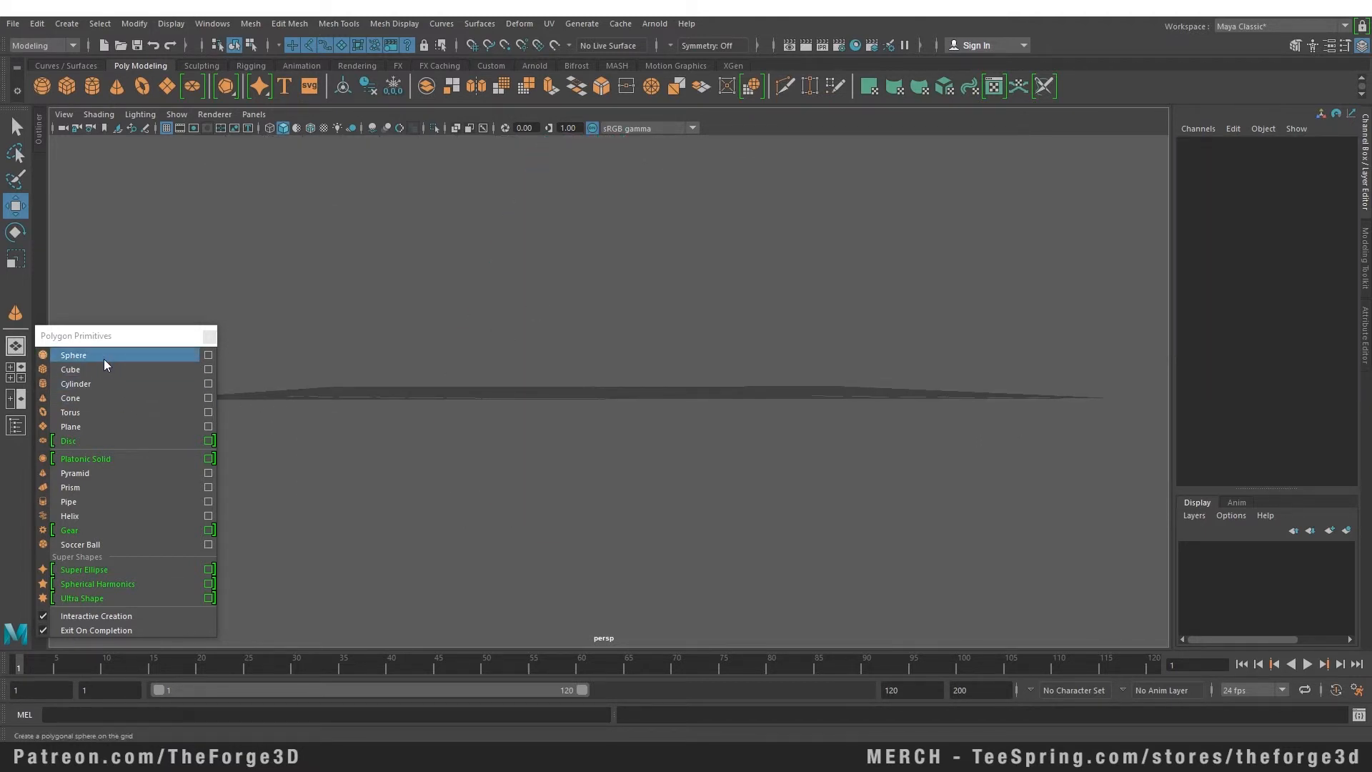
pyautogui.click(100, 381)
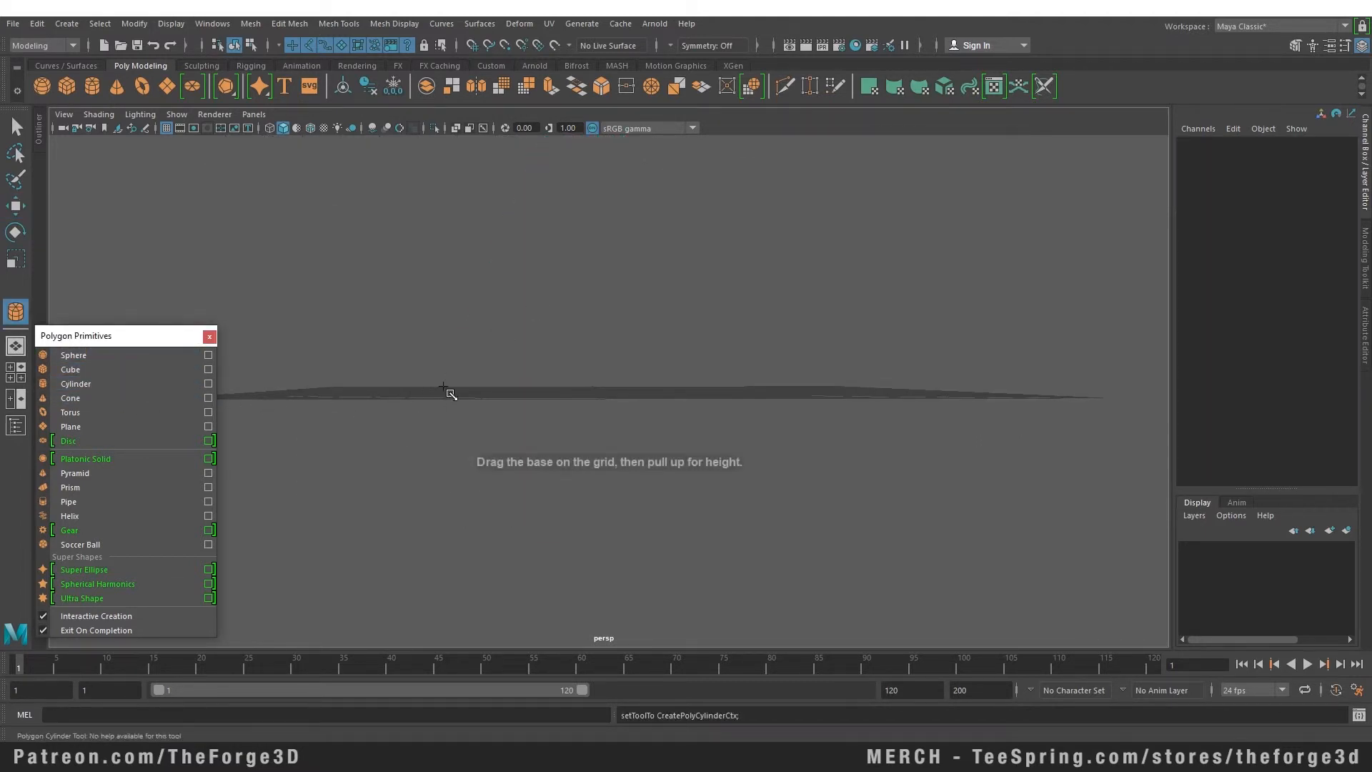
pyautogui.keyDown('alt'); pyautogui.moveTo(543, 401); pyautogui.dragTo(569, 447); pyautogui.keyUp('alt')
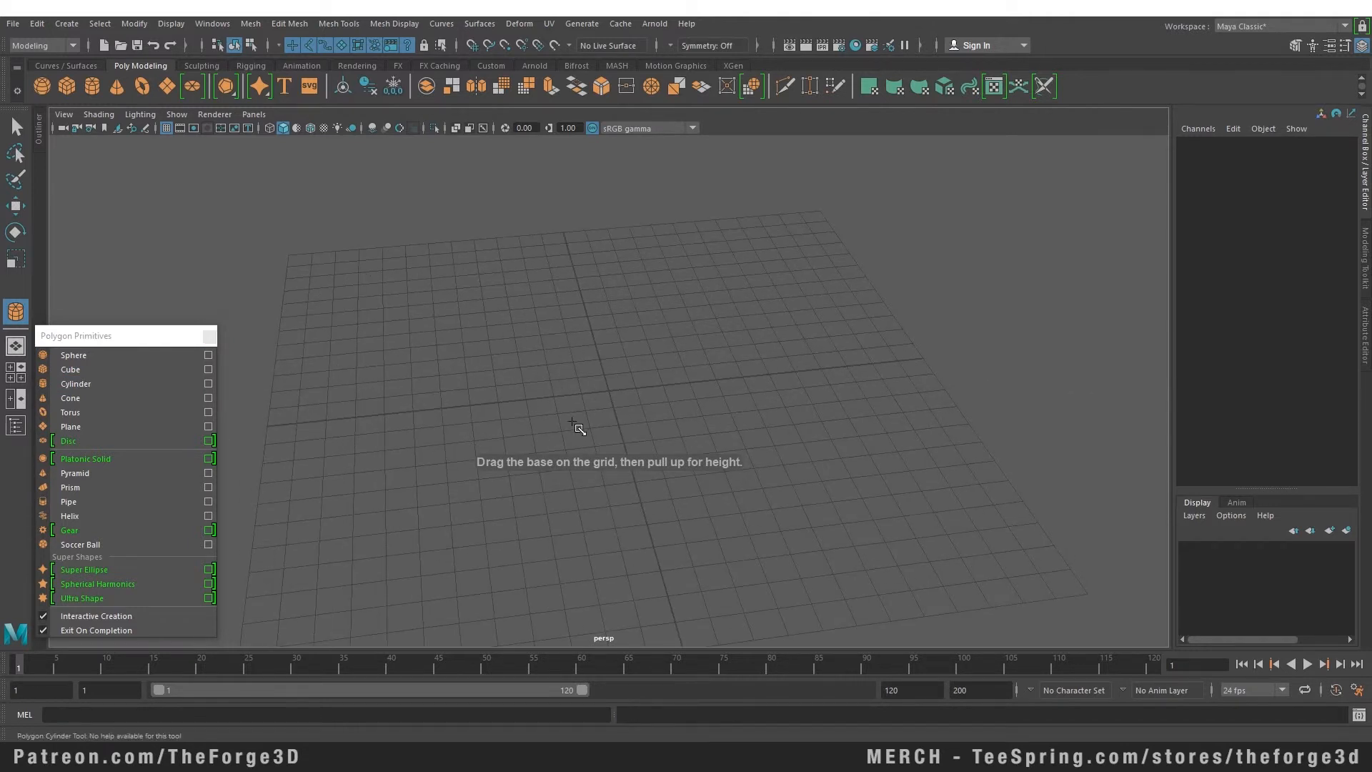
pyautogui.moveTo(568, 368); pyautogui.dragTo(694, 465)
pyautogui.moveTo(669, 348); pyautogui.dragTo(718, 83)
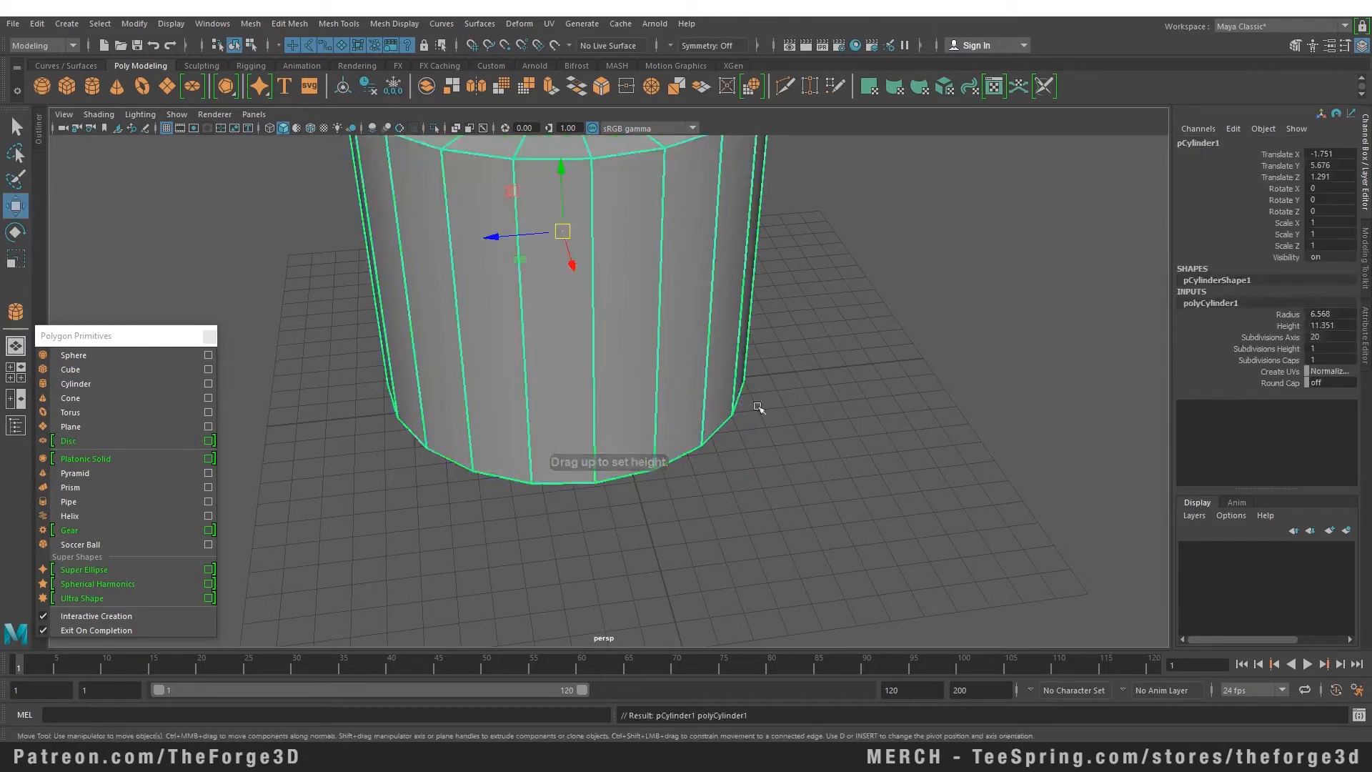
pyautogui.keyDown('alt'); pyautogui.moveTo(759, 408); pyautogui.dragTo(768, 363); pyautogui.keyUp('alt')
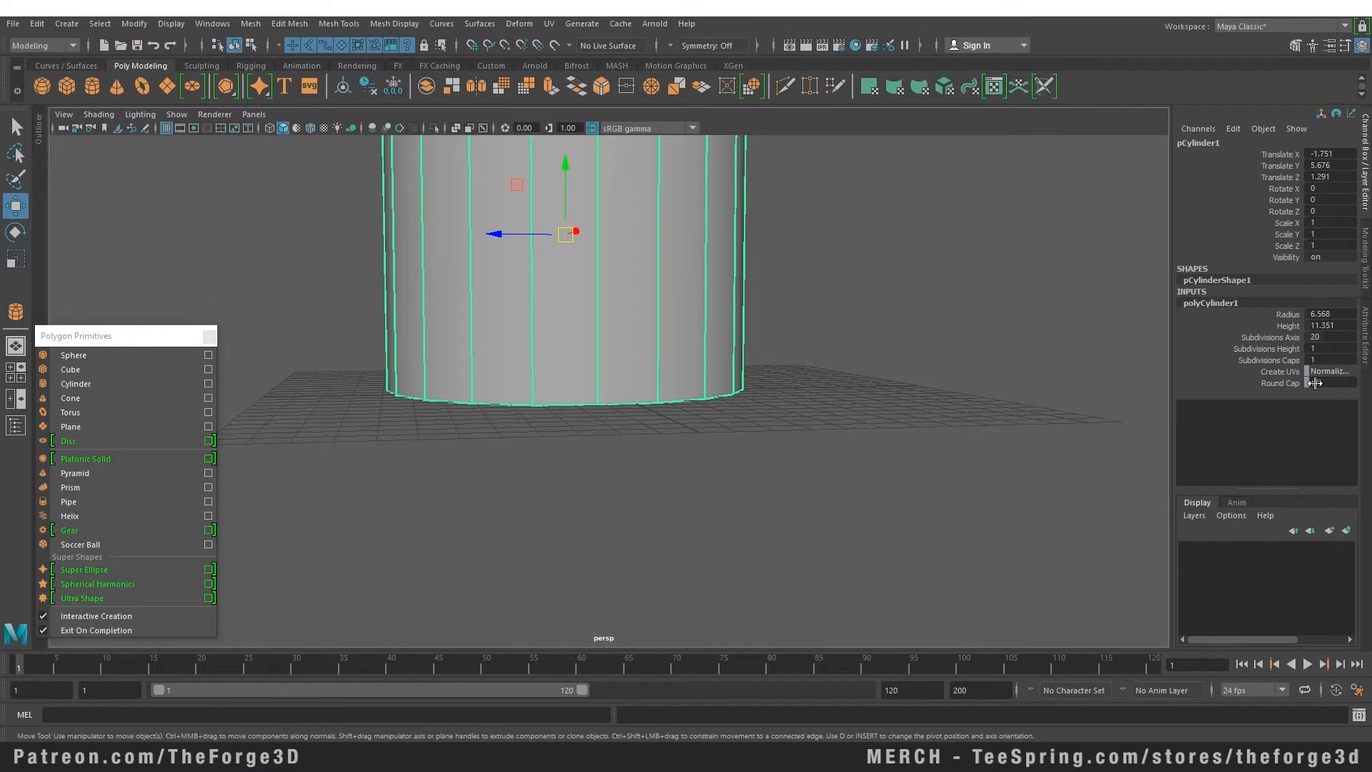